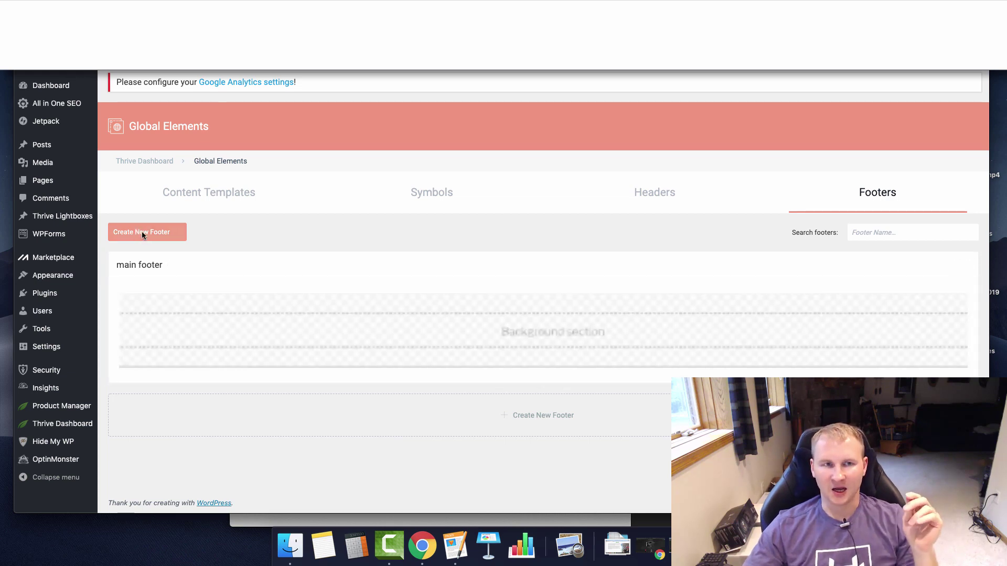
Step: Create a blank footer, remove its background section and give it a #2d2d2d background
{"action": "left_click", "coordinate": [141, 233]}
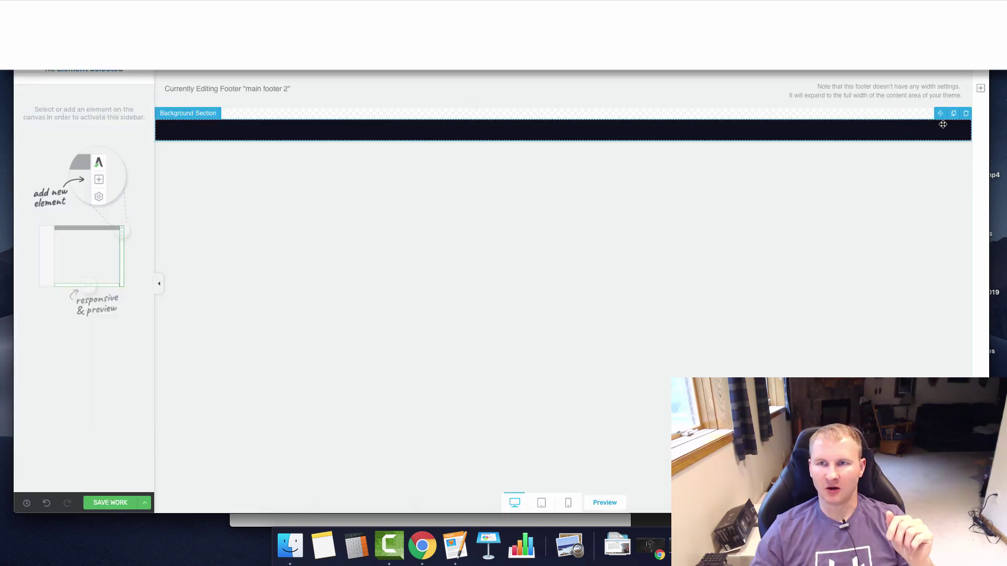
{"action": "left_click", "coordinate": [965, 116]}
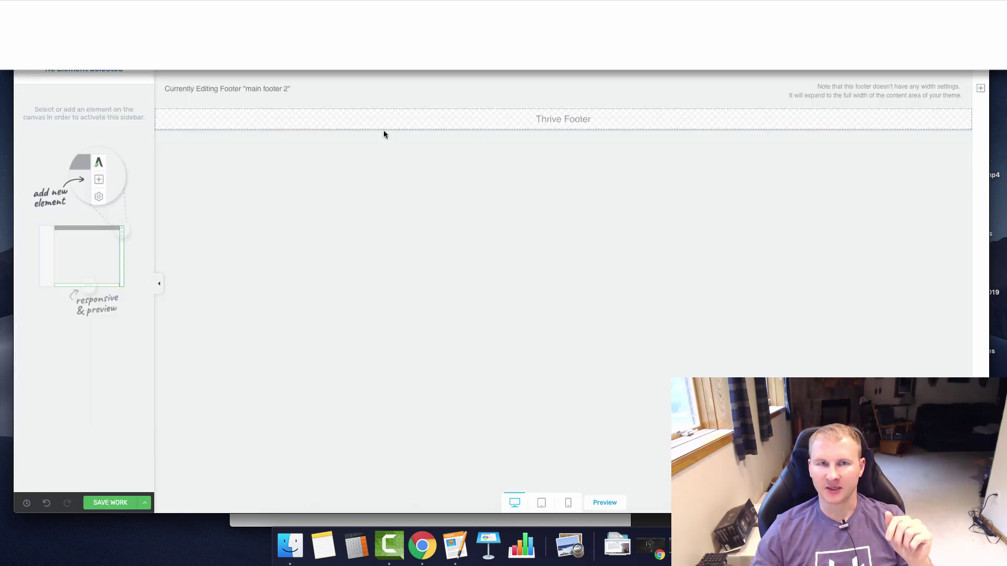
{"action": "left_click", "coordinate": [416, 119]}
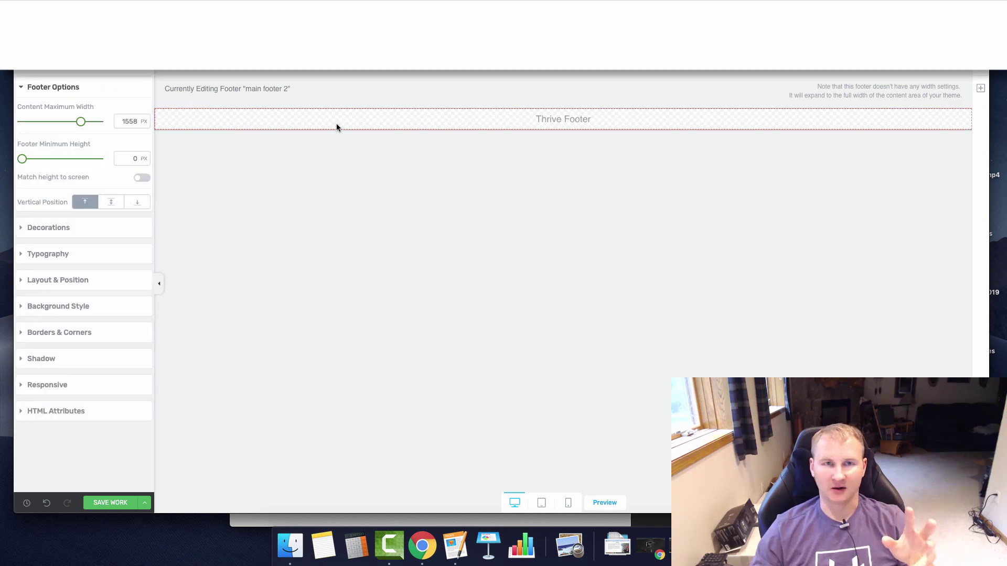
{"action": "left_click", "coordinate": [65, 308]}
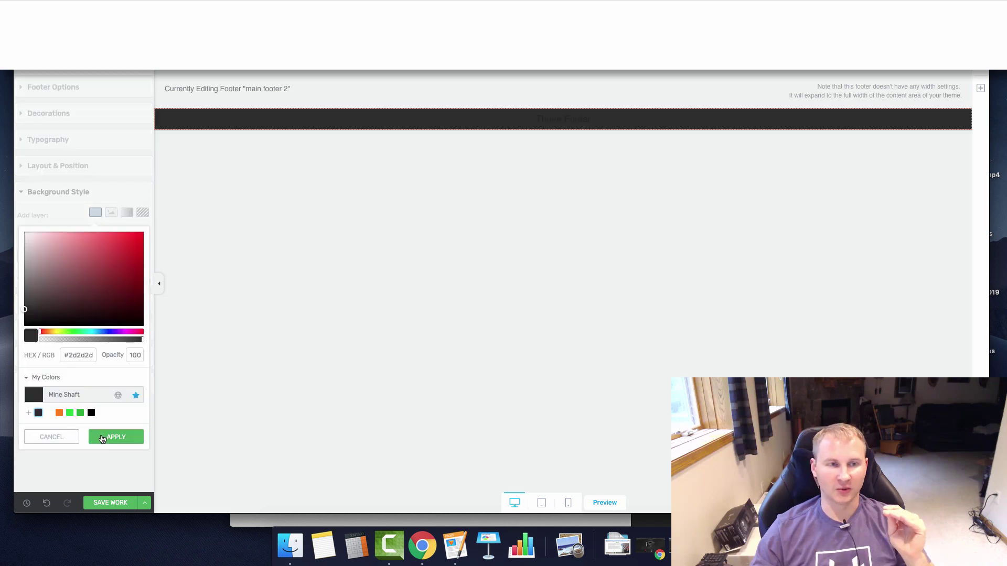
{"action": "left_click", "coordinate": [102, 437]}
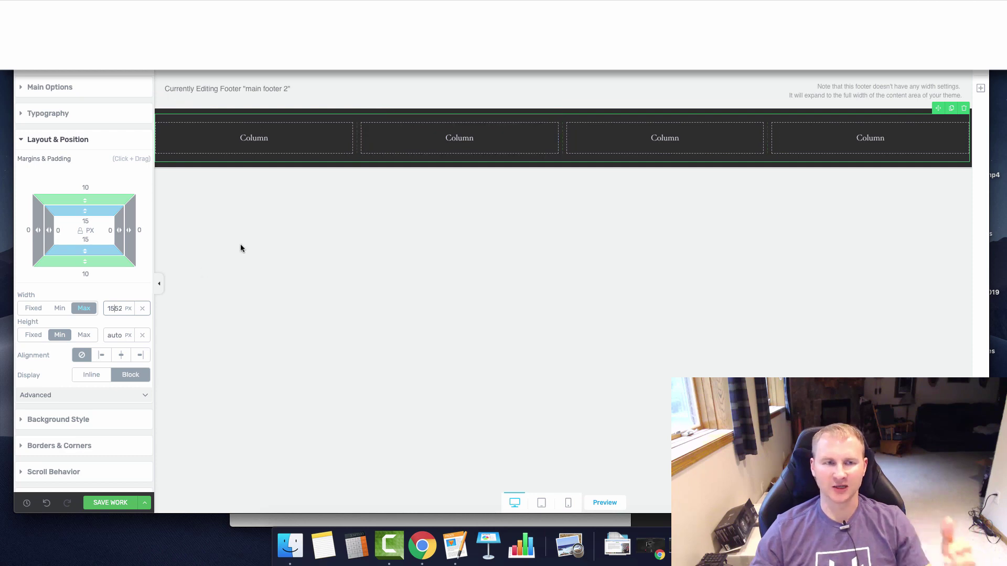
Step: Cap the four-column row at a 1080 px max width and centre it in the footer
{"action": "double_click", "coordinate": [113, 308]}
{"action": "type", "text": "1080"}
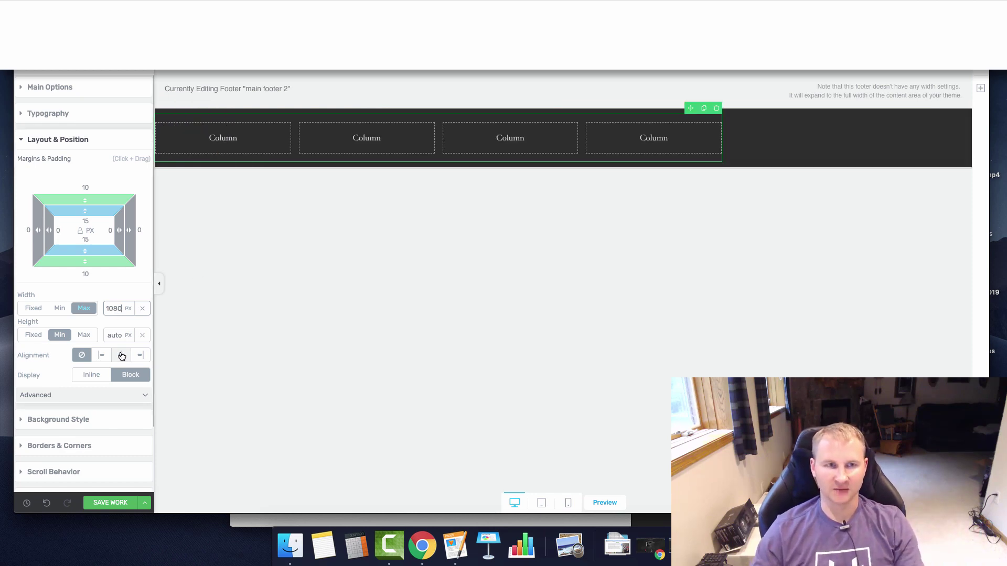
{"action": "left_click", "coordinate": [122, 355]}
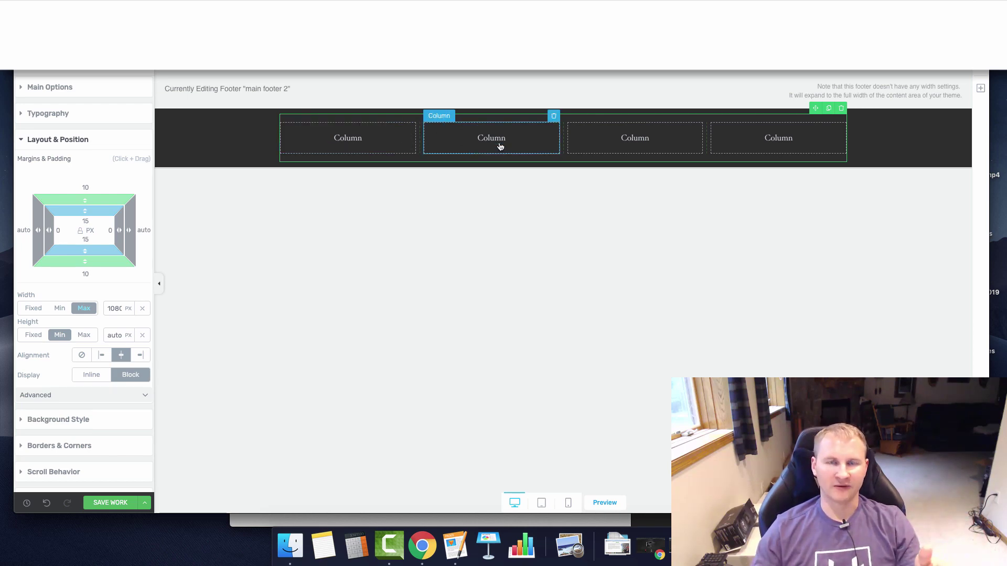
{"action": "left_click", "coordinate": [981, 90]}
{"action": "type", "text": "line"}
Step: Drop a divider below the columns, centre it and fill it white (#ffffff)
{"action": "left_click_drag", "start_coordinate": [894, 150], "coordinate": [607, 154]}
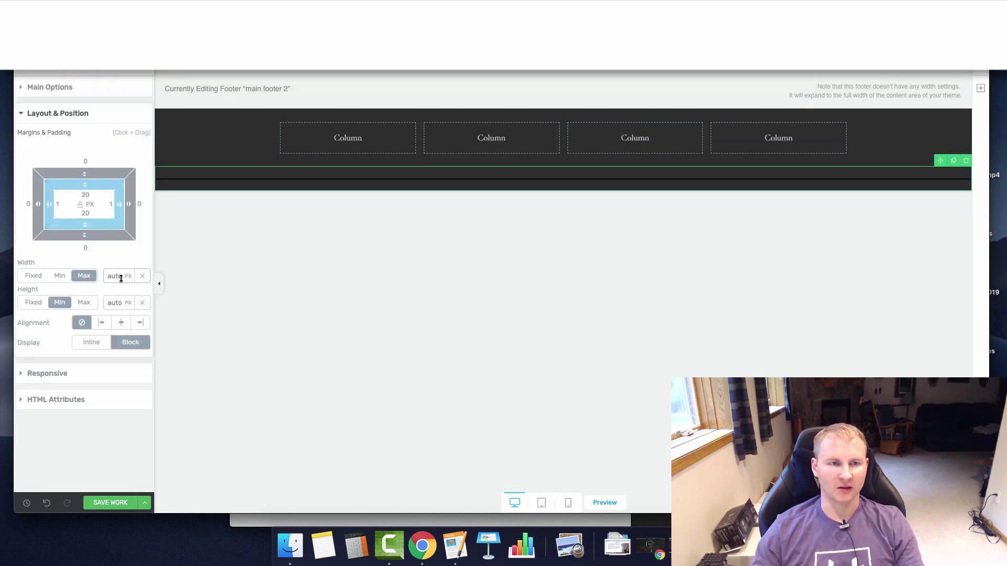
{"action": "type", "text": "1080"}
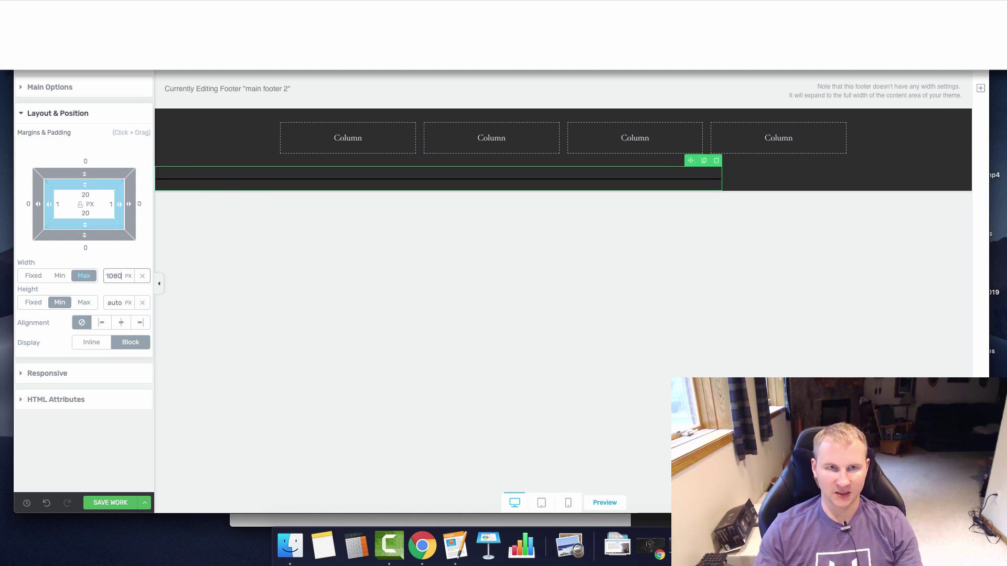
{"action": "left_click", "coordinate": [121, 324]}
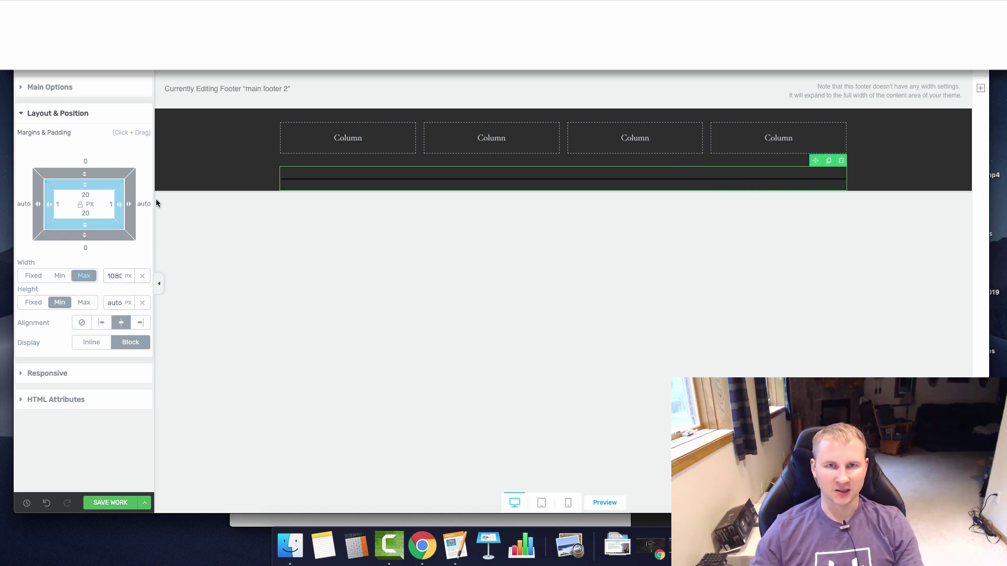
{"action": "left_click", "coordinate": [32, 86]}
{"action": "left_click", "coordinate": [79, 131]}
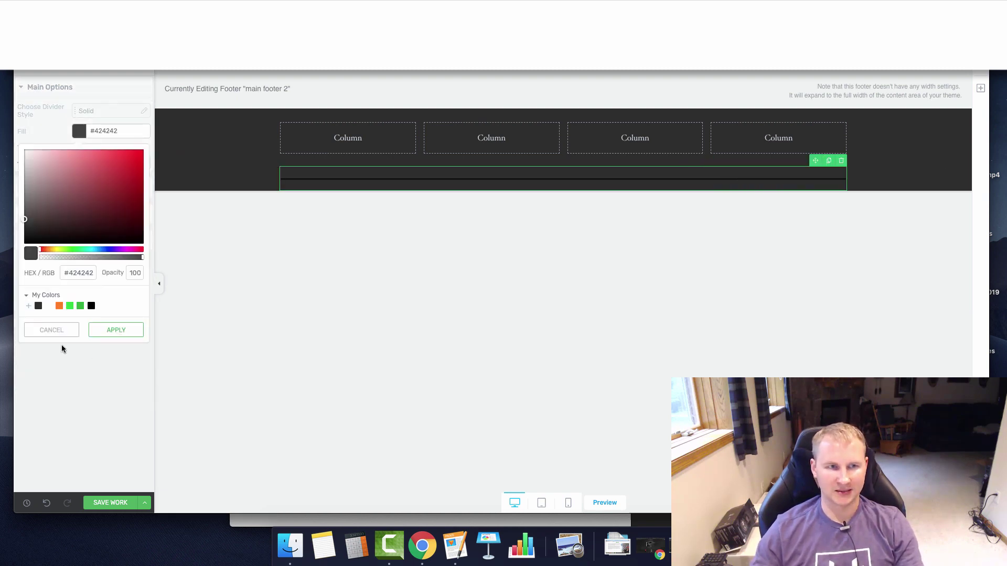
{"action": "left_click", "coordinate": [48, 306]}
{"action": "left_click", "coordinate": [116, 329]}
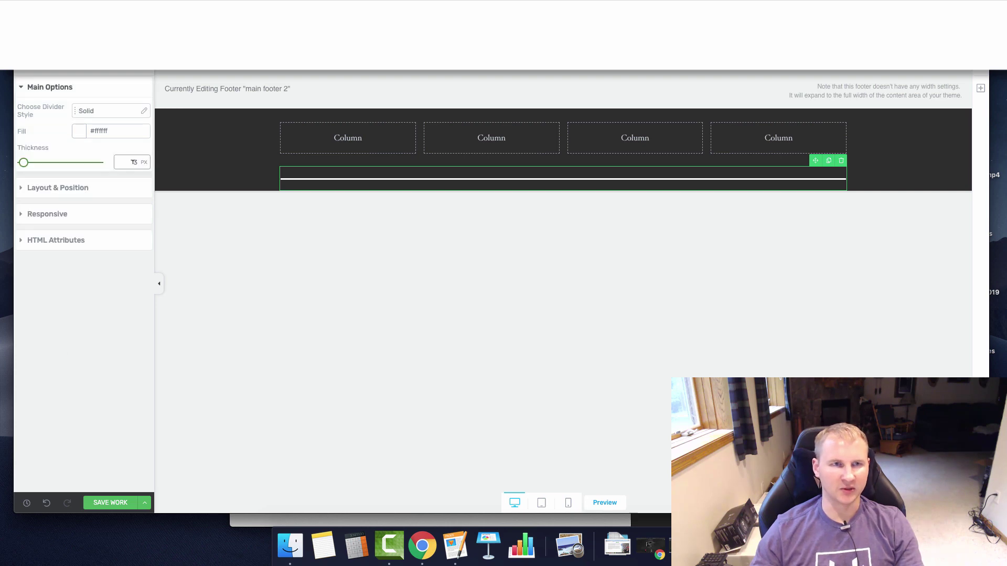
{"action": "type", "text": "1"}
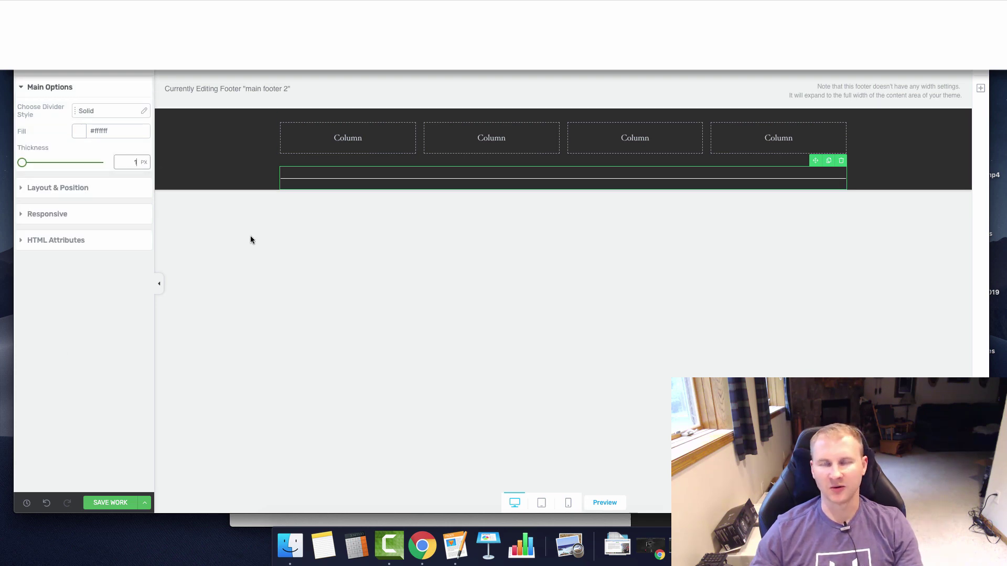
{"action": "left_click", "coordinate": [334, 125]}
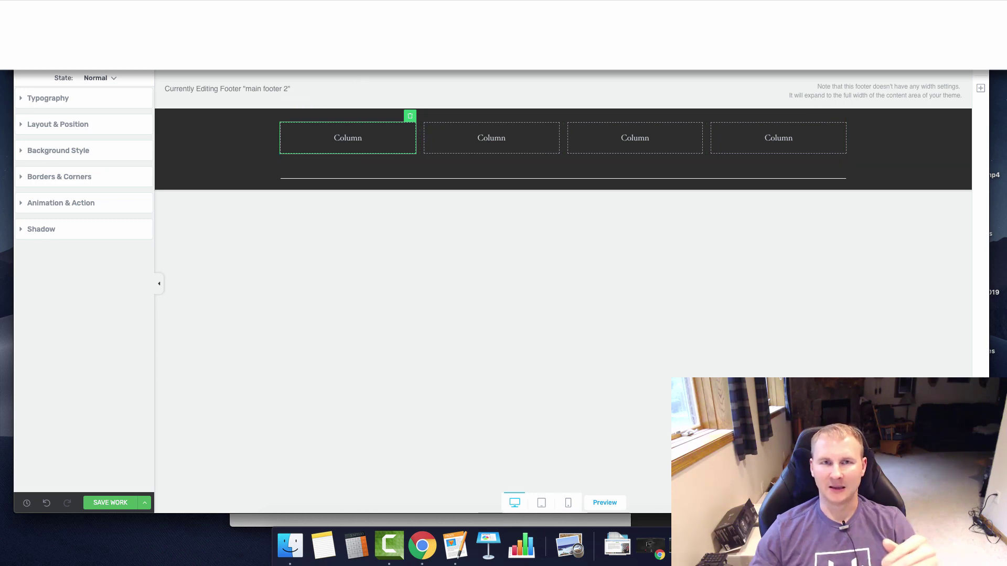
Step: Add a centred 1/3 + 2/3 column row below the divider
{"action": "left_click", "coordinate": [981, 88]}
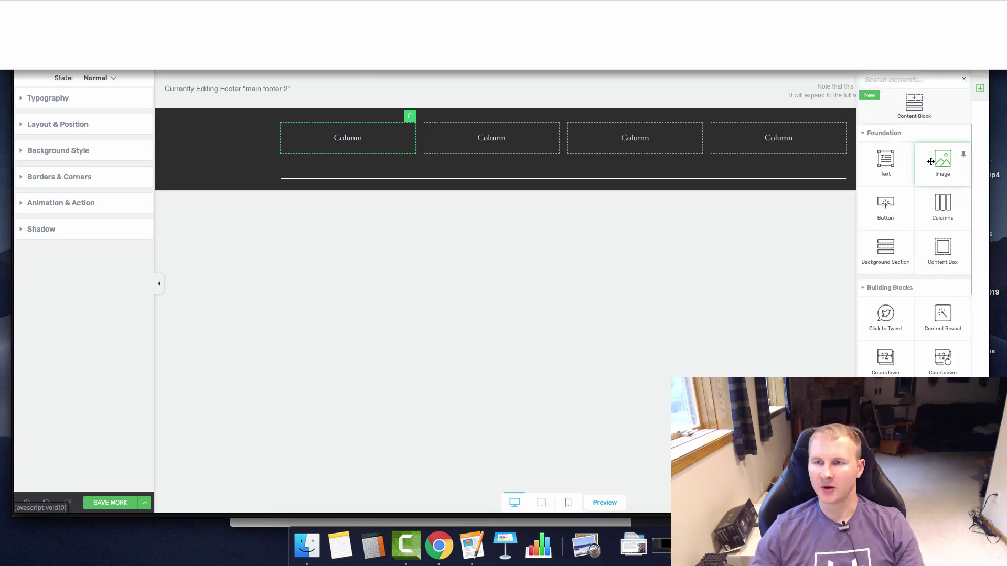
{"action": "left_click_drag", "start_coordinate": [943, 203], "coordinate": [595, 186]}
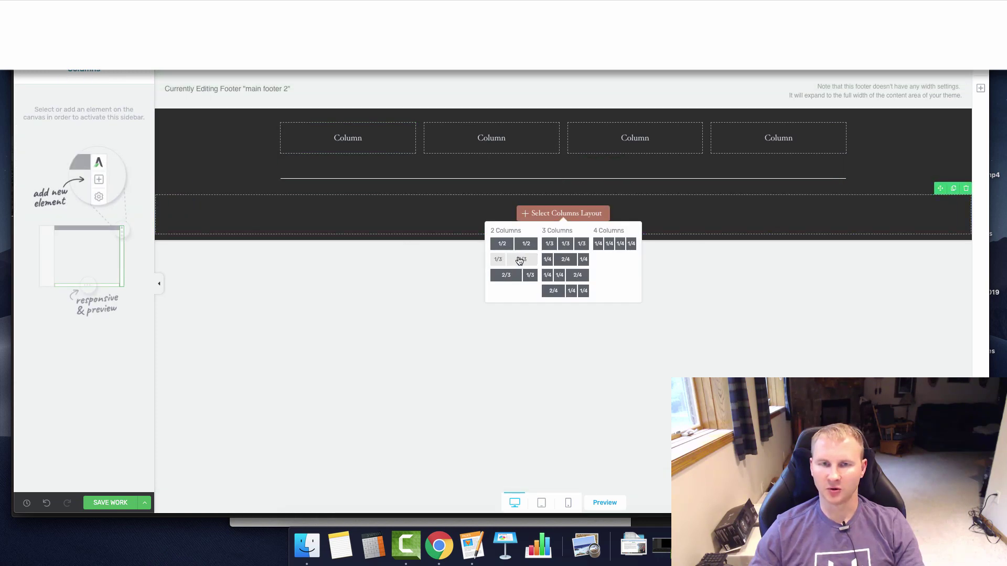
{"action": "left_click", "coordinate": [519, 261]}
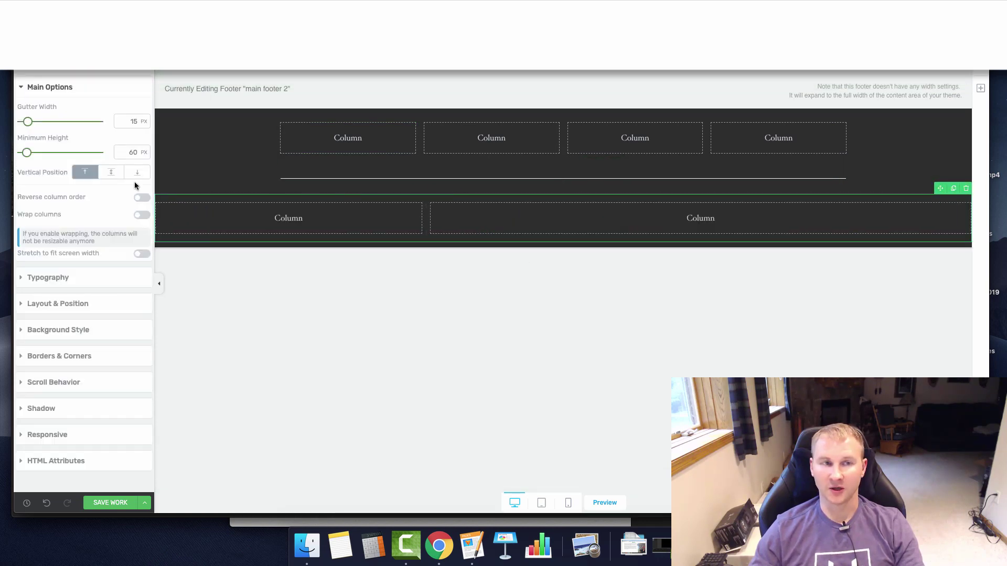
{"action": "left_click", "coordinate": [72, 306]}
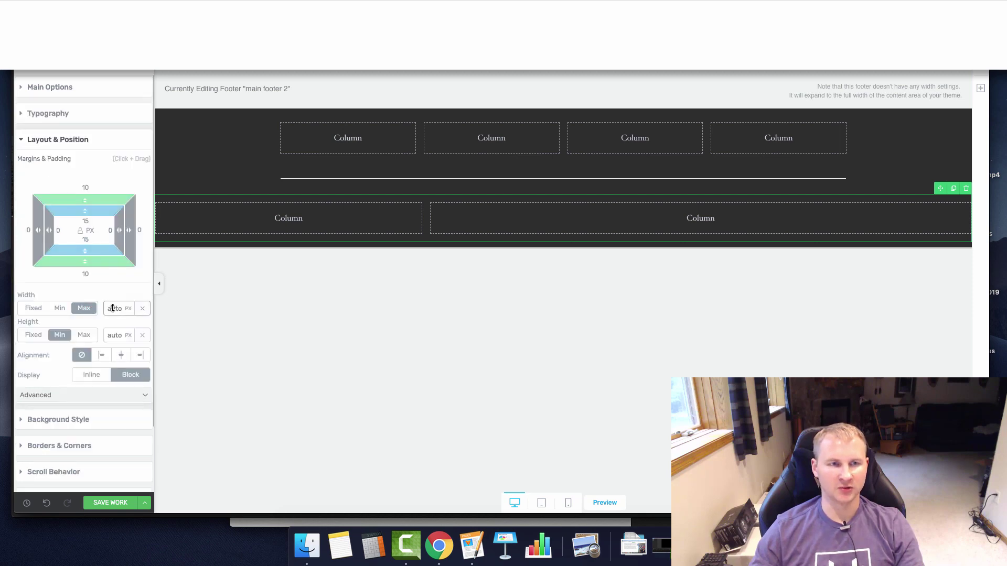
{"action": "type", "text": "1080"}
{"action": "left_click", "coordinate": [119, 356]}
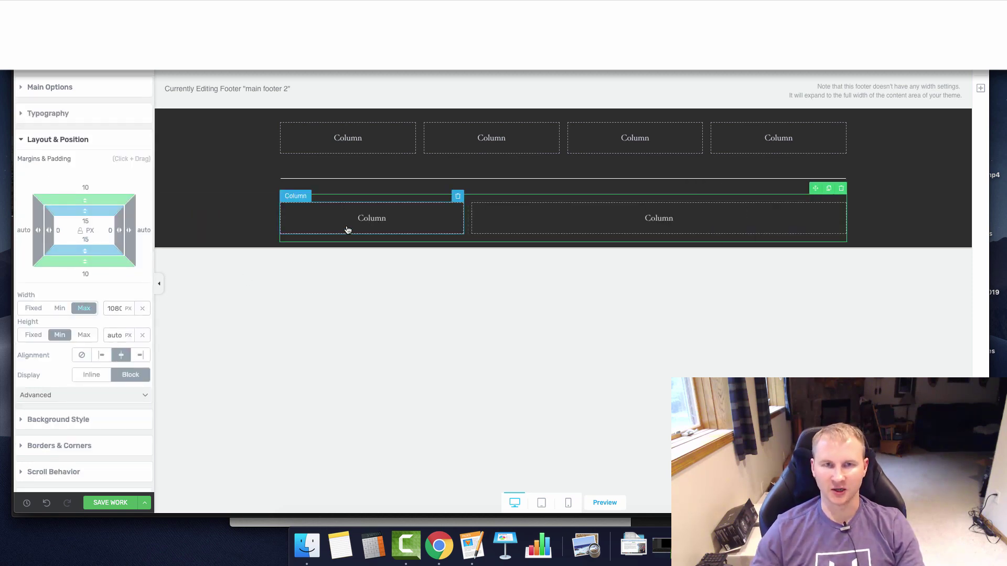
Step: Try an image and then a text block in the bottom-left column, removing both
{"action": "left_click", "coordinate": [981, 89]}
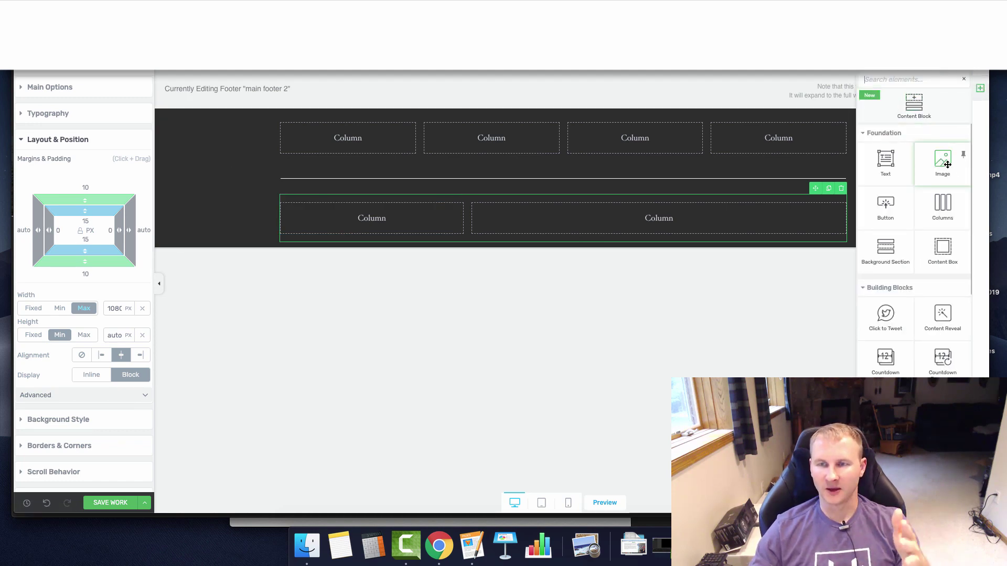
{"action": "left_click_drag", "start_coordinate": [943, 162], "coordinate": [405, 212]}
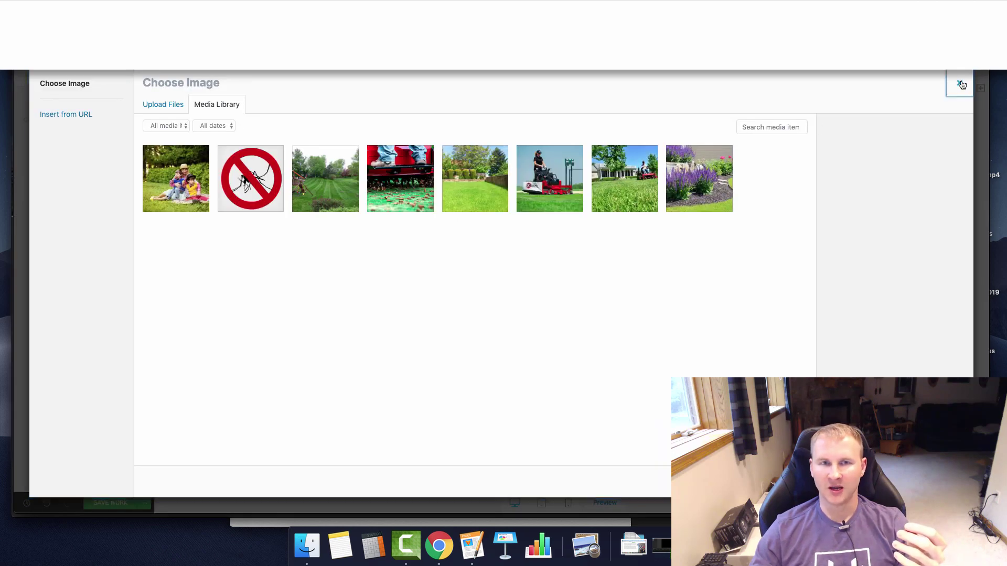
{"action": "left_click", "coordinate": [961, 84]}
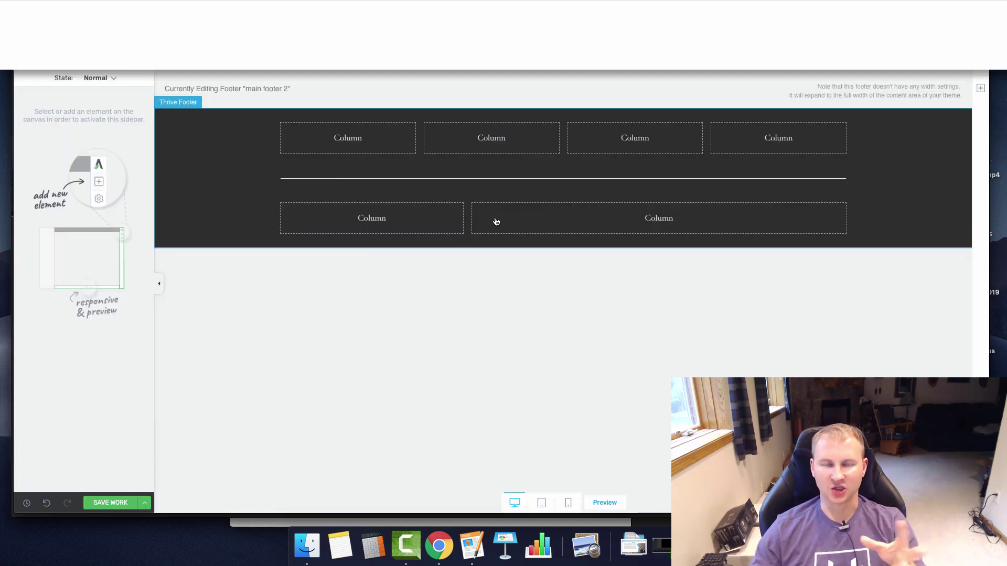
{"action": "left_click", "coordinate": [980, 87]}
{"action": "left_click_drag", "start_coordinate": [891, 161], "coordinate": [393, 217]}
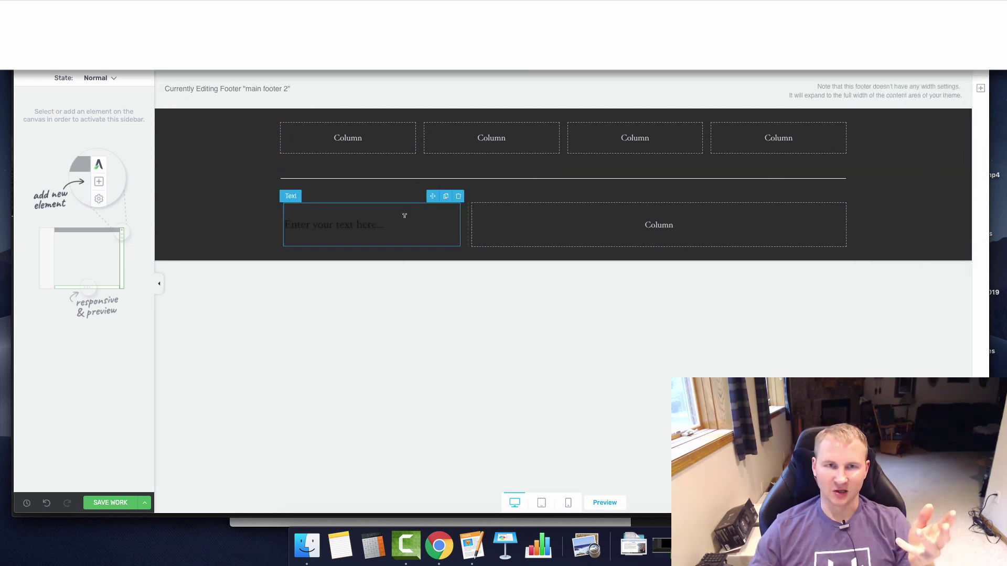
{"action": "left_click", "coordinate": [458, 197]}
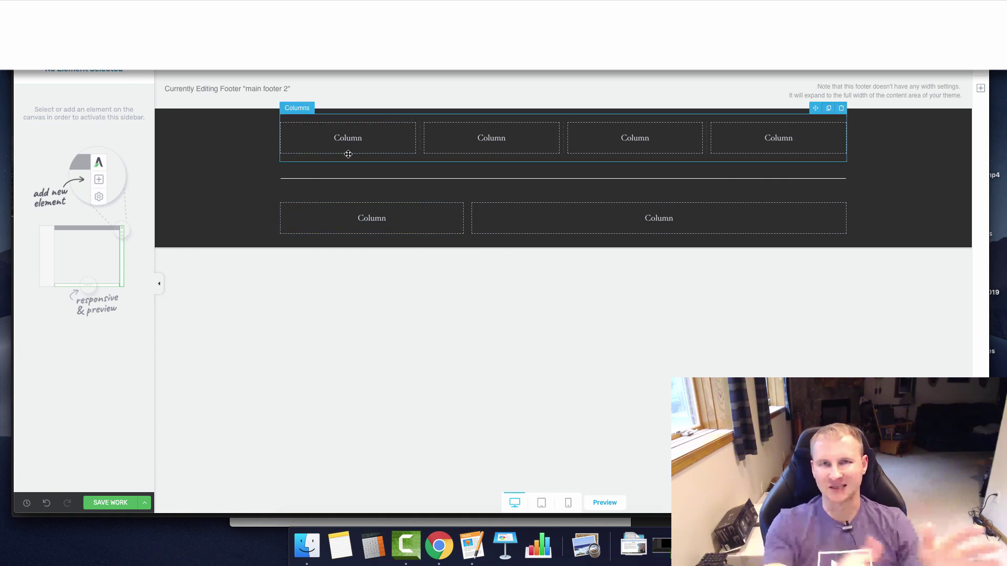
{"action": "left_click", "coordinate": [980, 88]}
Step: Add a text block to the bottom-right column and paste the copyright line with policy links
{"action": "left_click_drag", "start_coordinate": [883, 162], "coordinate": [758, 218]}
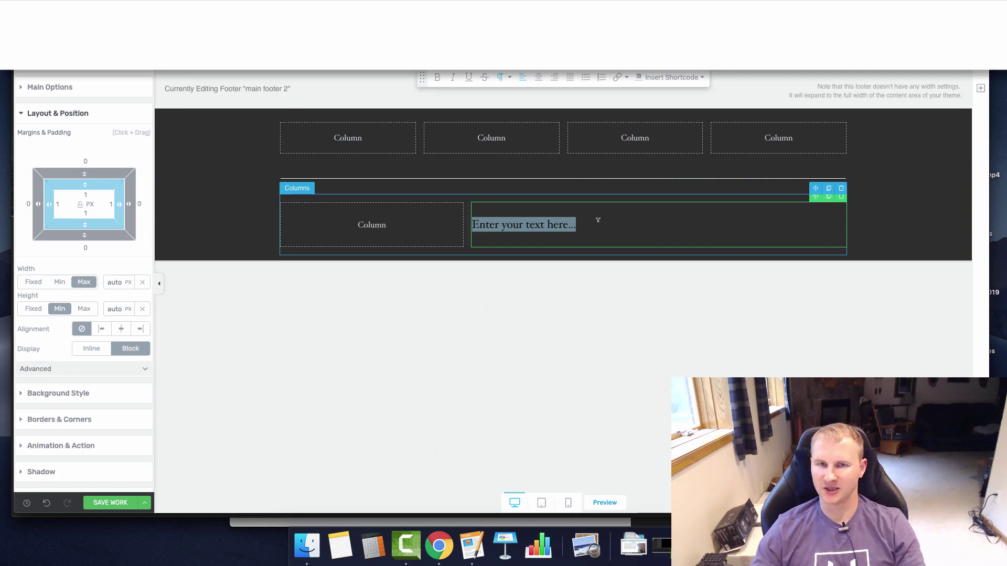
{"action": "left_click_drag", "start_coordinate": [597, 221], "coordinate": [445, 224]}
{"action": "key", "text": "ctrl+v"}
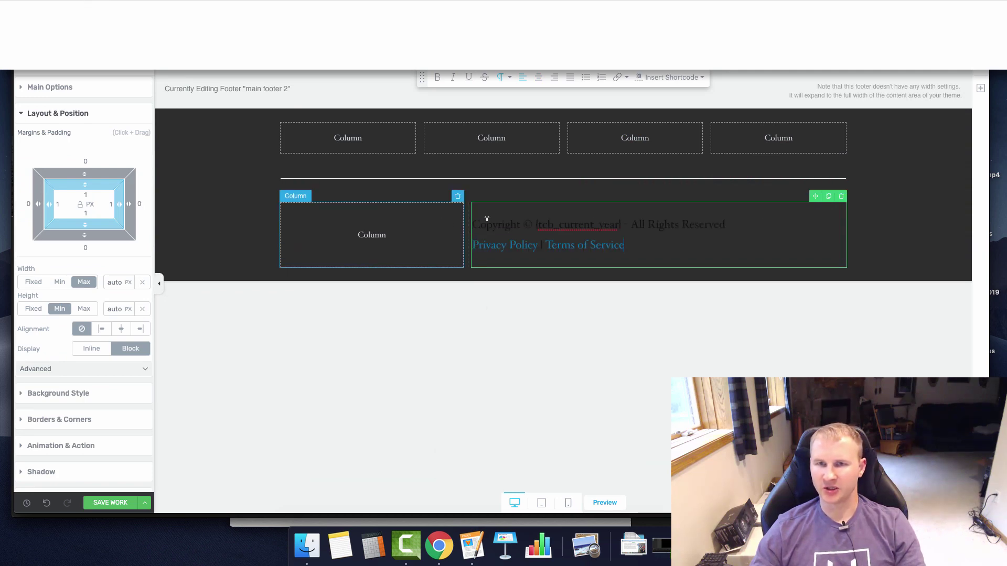
{"action": "left_click", "coordinate": [465, 222], "text": "shift"}
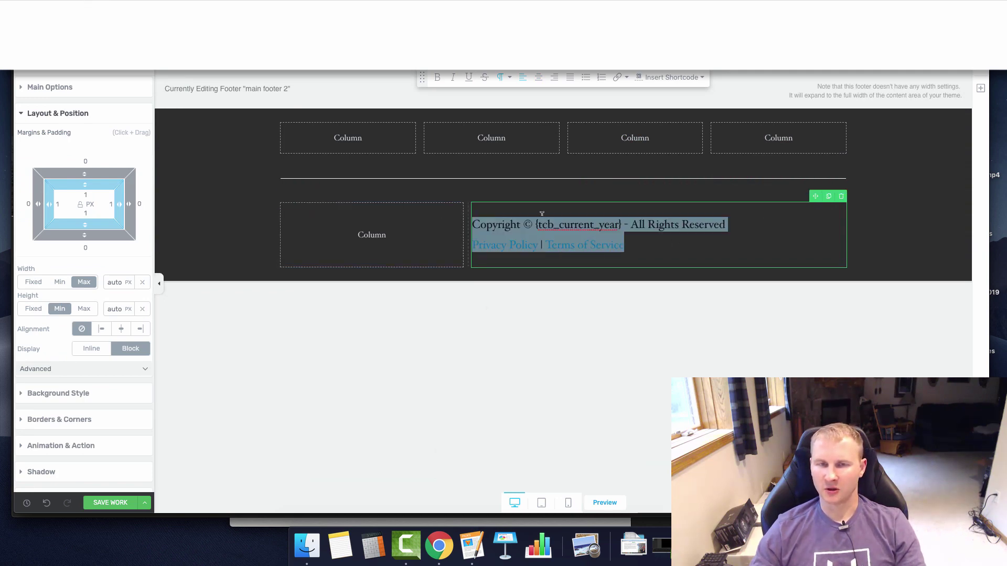
Step: Style the copyright text in white Nunito Sans from Google Fonts
{"action": "left_click", "coordinate": [62, 88]}
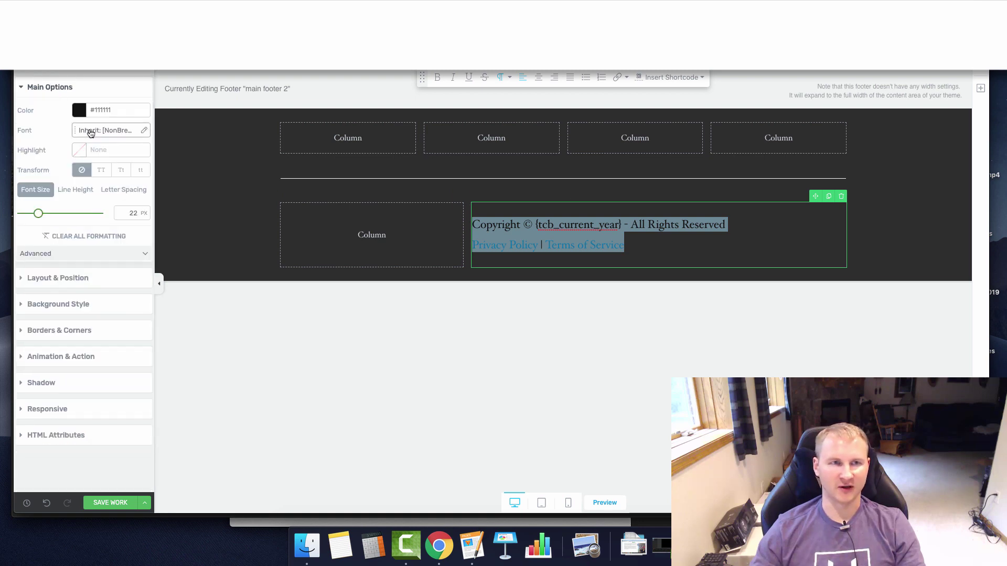
{"action": "left_click", "coordinate": [91, 133]}
{"action": "left_click", "coordinate": [92, 166]}
{"action": "left_click", "coordinate": [55, 144]}
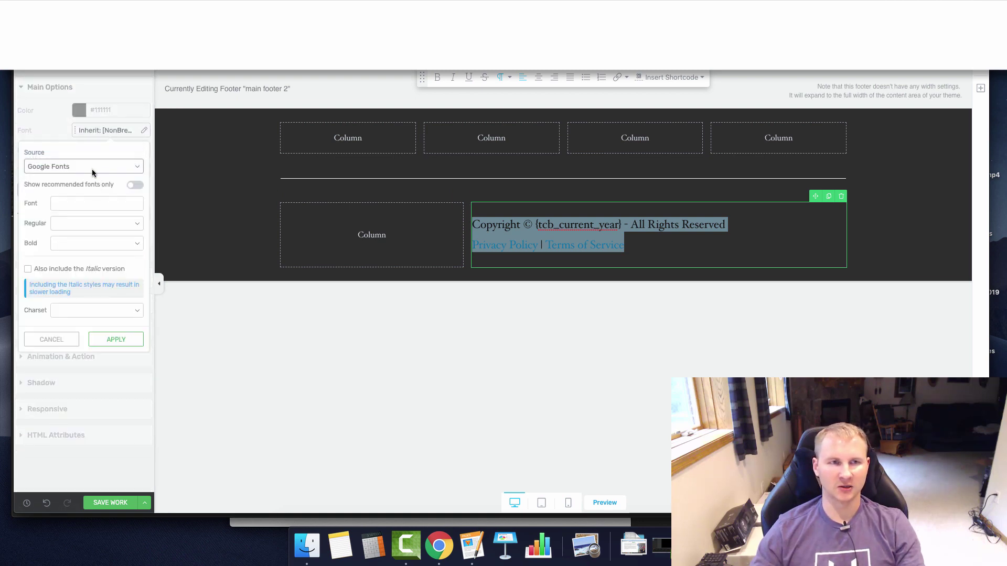
{"action": "type", "text": "m"}
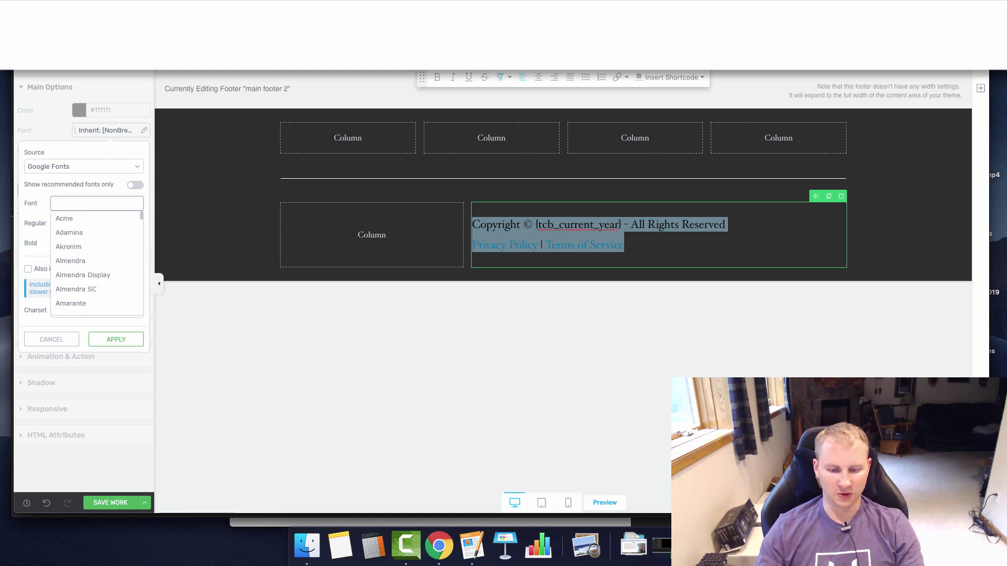
{"action": "type", "text": "nunito"}
{"action": "left_click", "coordinate": [117, 234]}
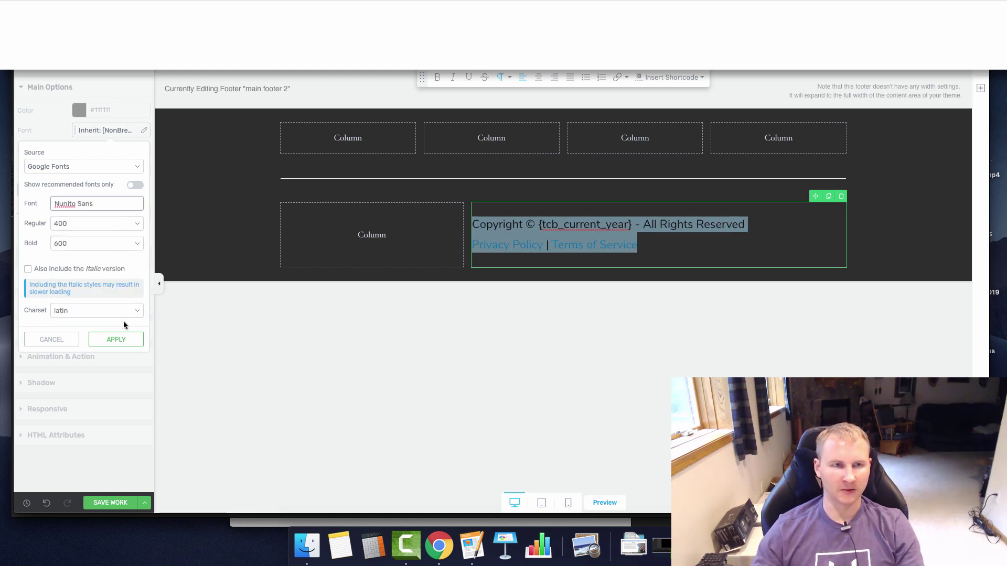
{"action": "left_click", "coordinate": [116, 339]}
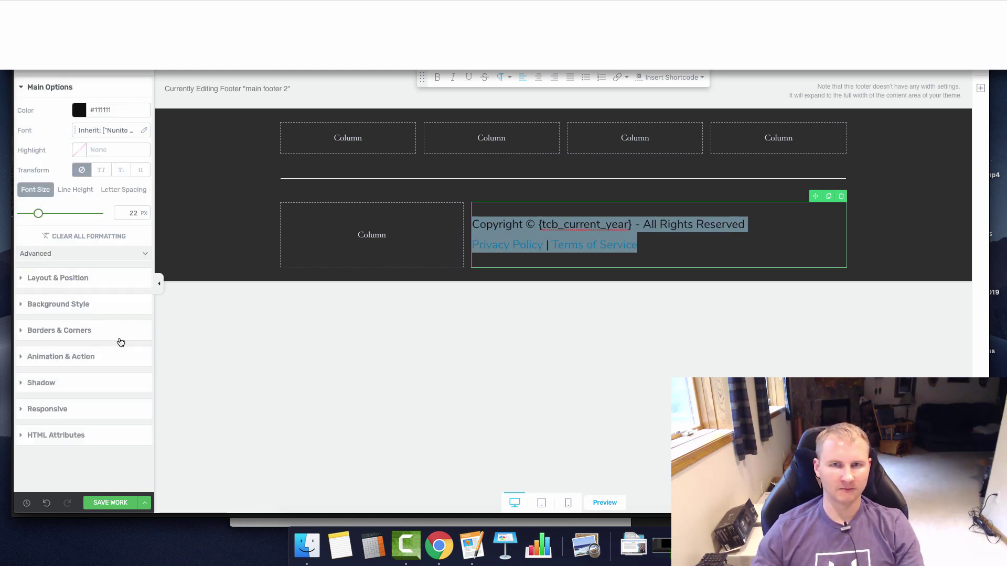
{"action": "left_click", "coordinate": [80, 109]}
{"action": "left_click", "coordinate": [47, 285]}
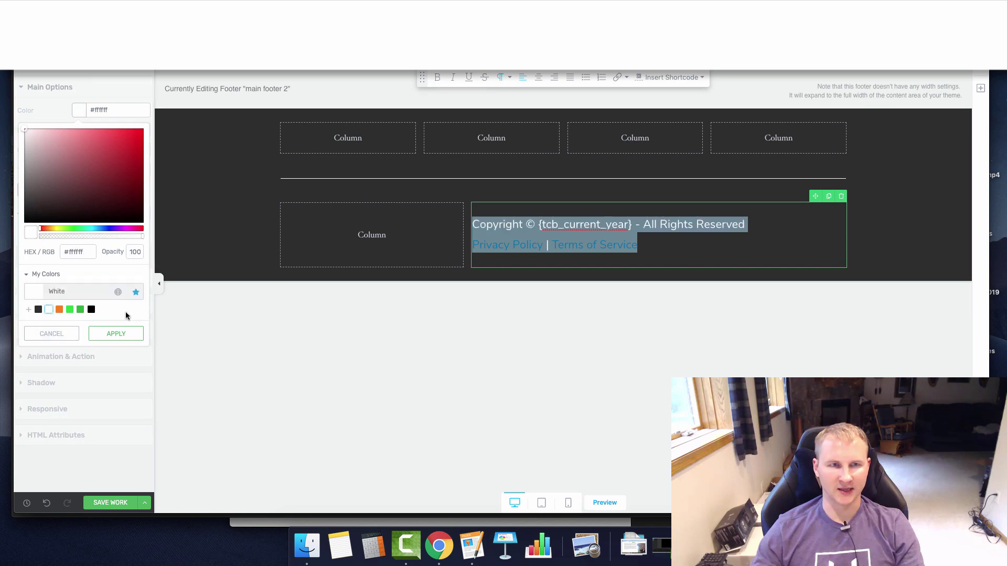
{"action": "left_click", "coordinate": [114, 335]}
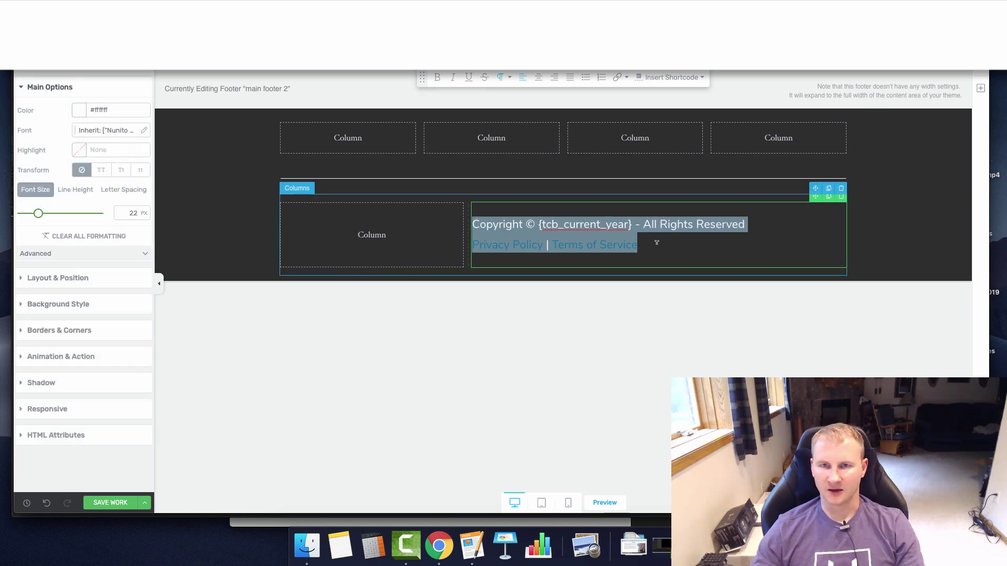
Step: Right-align the copyright text and set its font size to 18 px
{"action": "left_click", "coordinate": [555, 77]}
{"action": "left_click", "coordinate": [618, 238]}
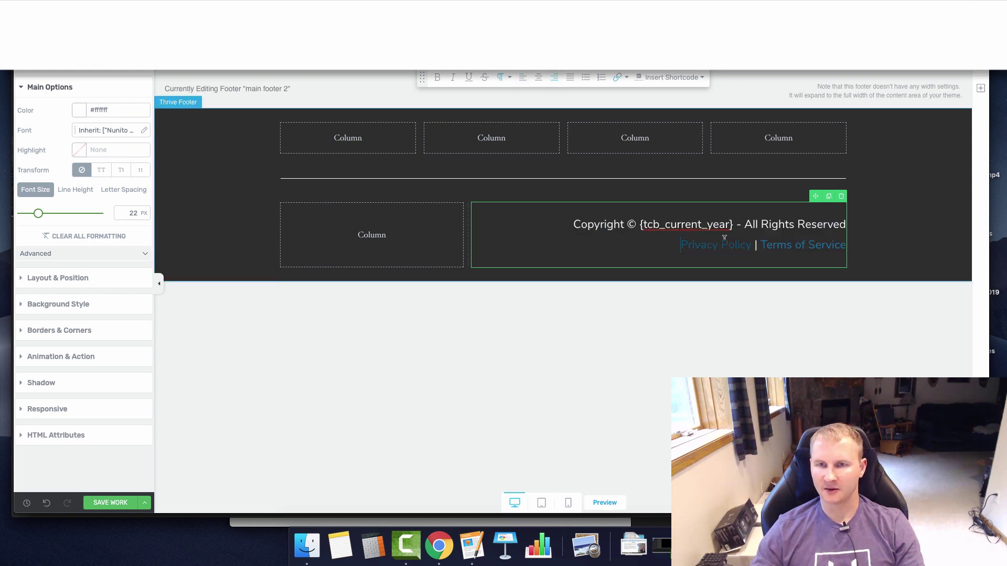
{"action": "left_click_drag", "start_coordinate": [573, 224], "coordinate": [835, 245]}
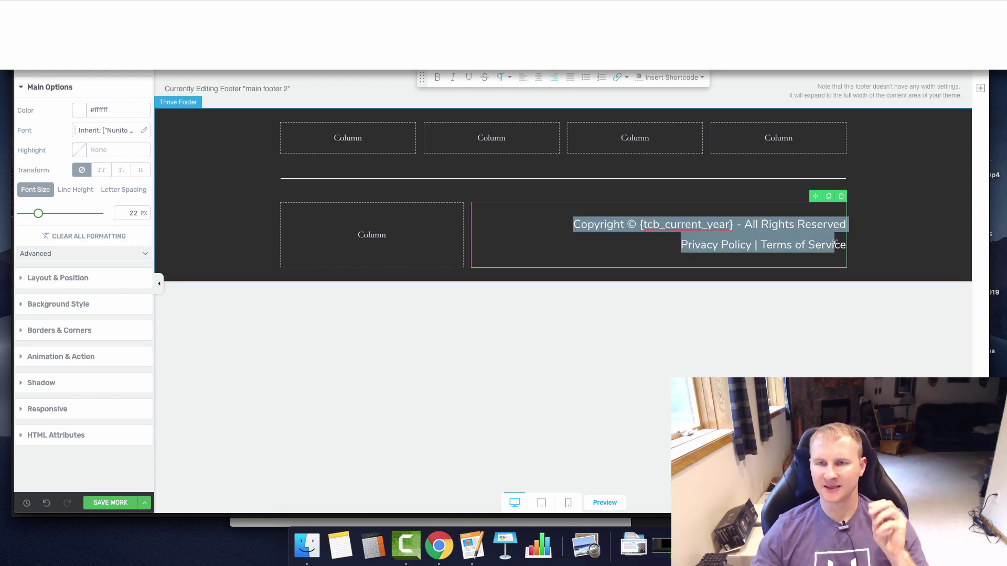
{"action": "double_click", "coordinate": [132, 212]}
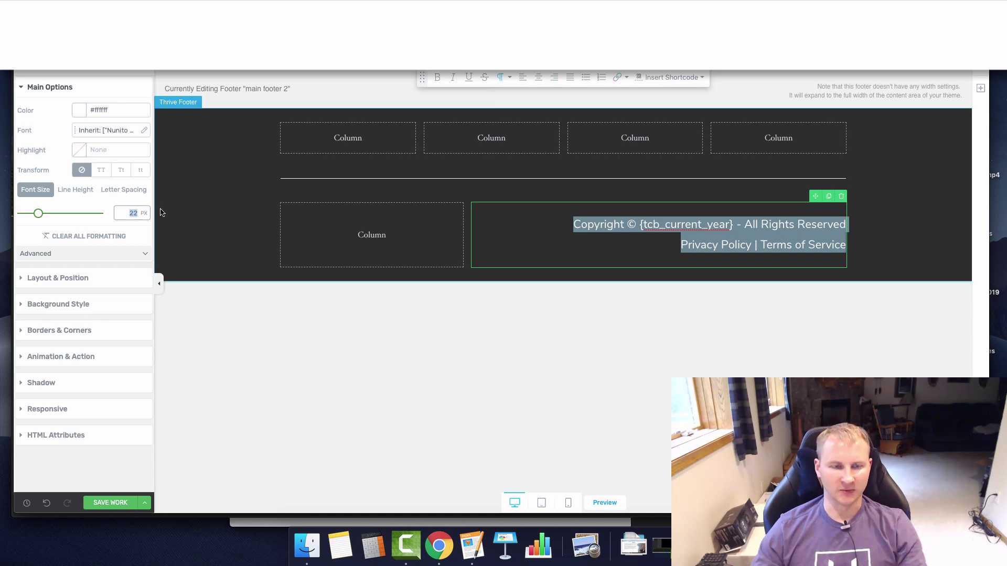
{"action": "type", "text": "18"}
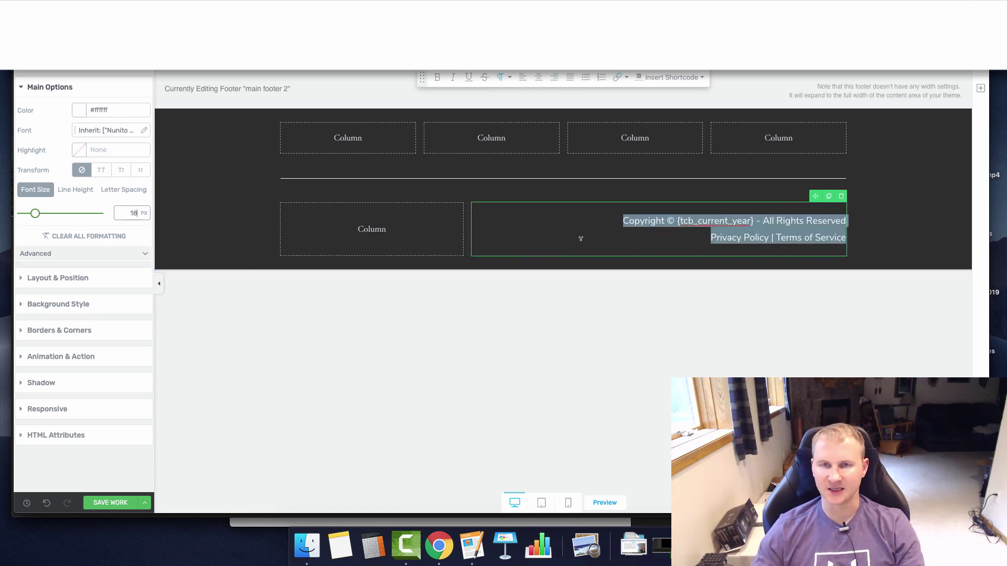
Step: Inspect the current-year shortcode in the copyright line by repeatedly selecting it
{"action": "left_click", "coordinate": [508, 225]}
{"action": "left_click_drag", "start_coordinate": [753, 220], "coordinate": [681, 221]}
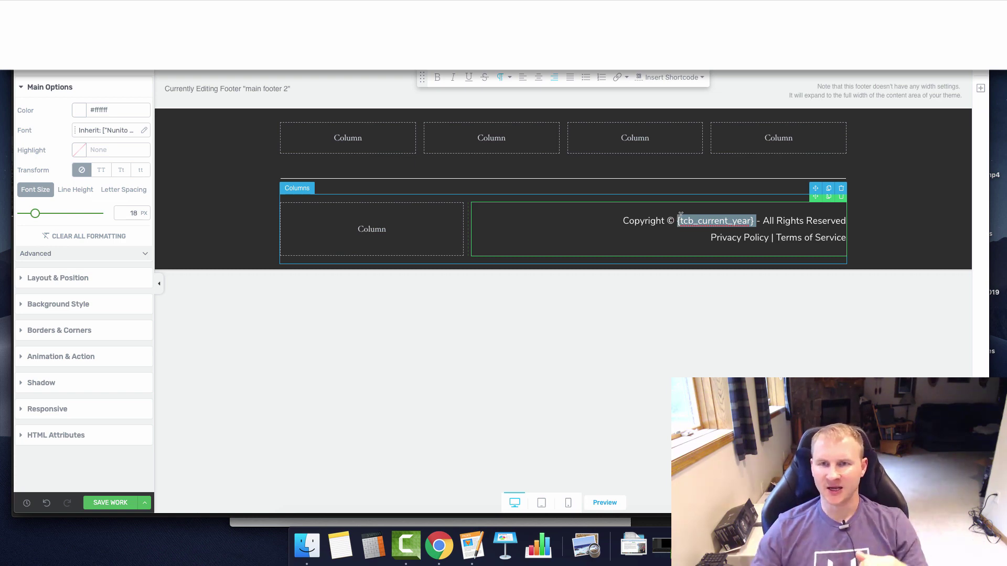
{"action": "left_click", "coordinate": [678, 221]}
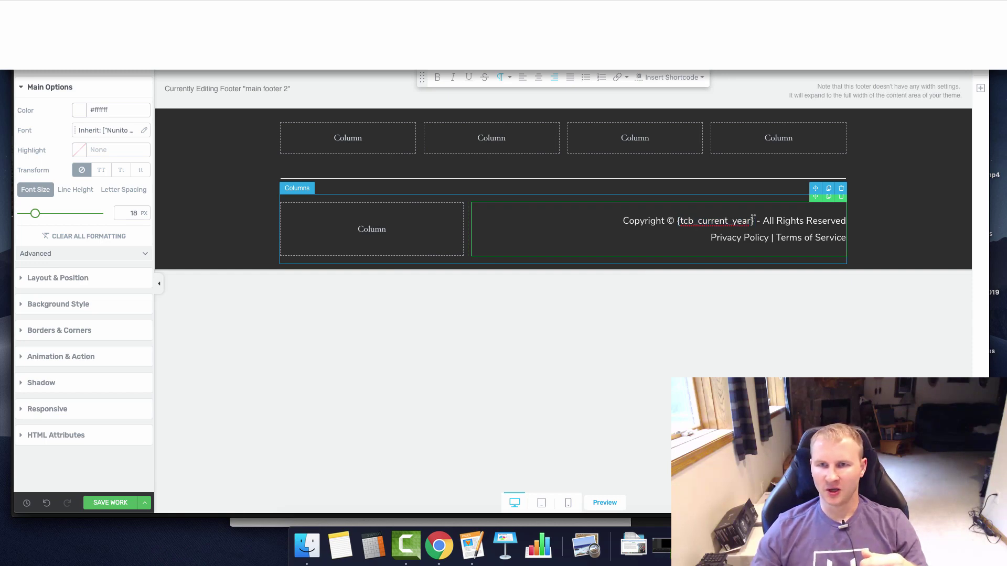
{"action": "left_click_drag", "start_coordinate": [753, 220], "coordinate": [679, 220]}
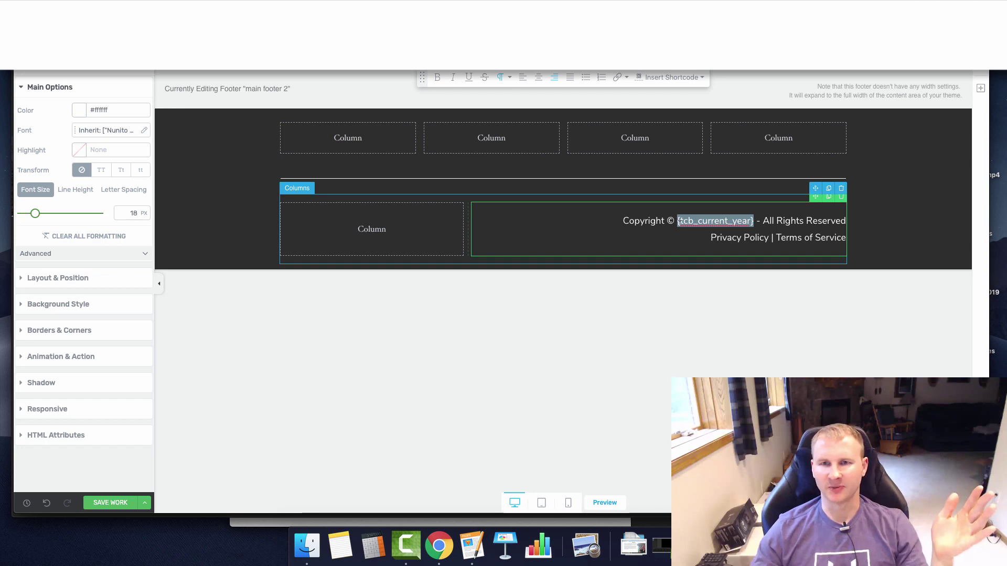
{"action": "left_click_drag", "start_coordinate": [677, 221], "coordinate": [753, 220]}
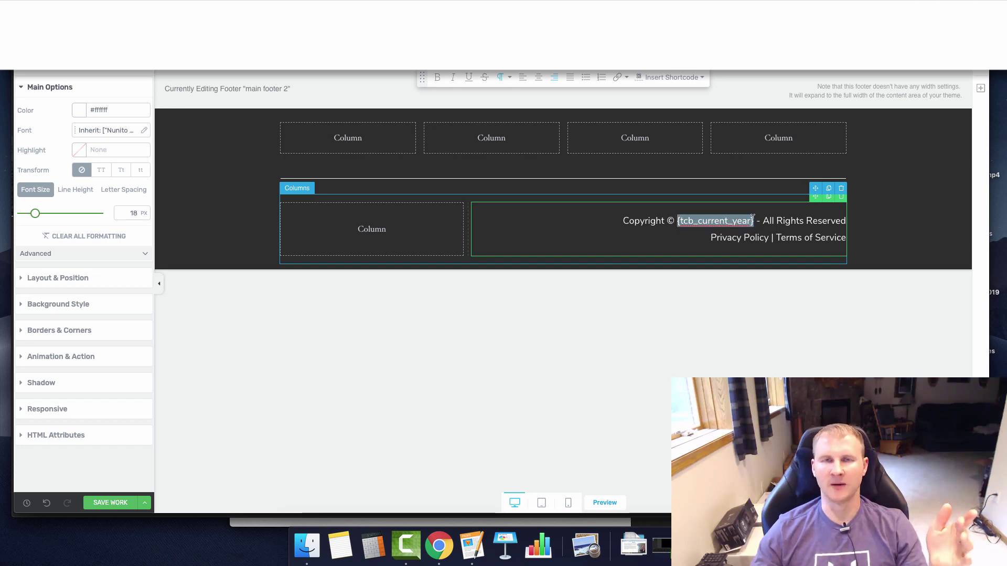
{"action": "left_click", "coordinate": [755, 220]}
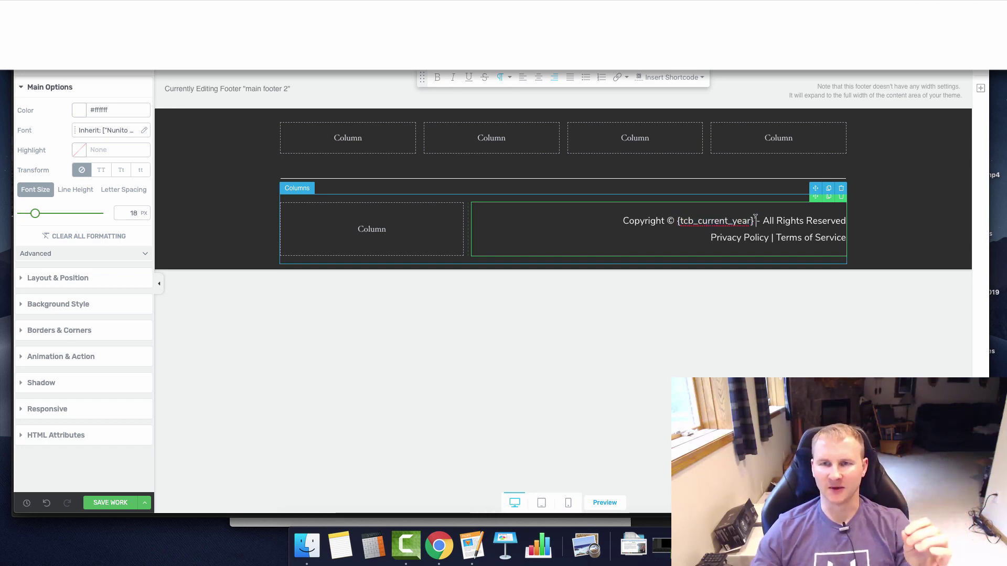
{"action": "left_click_drag", "start_coordinate": [677, 220], "coordinate": [752, 221]}
{"action": "left_click", "coordinate": [586, 220]}
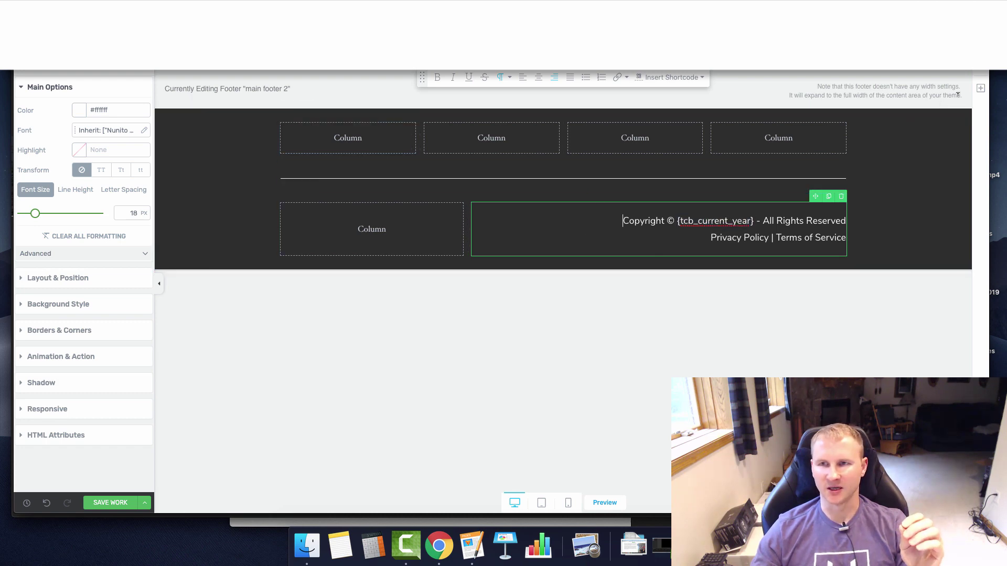
Step: Place a white text element in the first footer column
{"action": "left_click", "coordinate": [982, 87]}
{"action": "left_click_drag", "start_coordinate": [910, 158], "coordinate": [346, 142]}
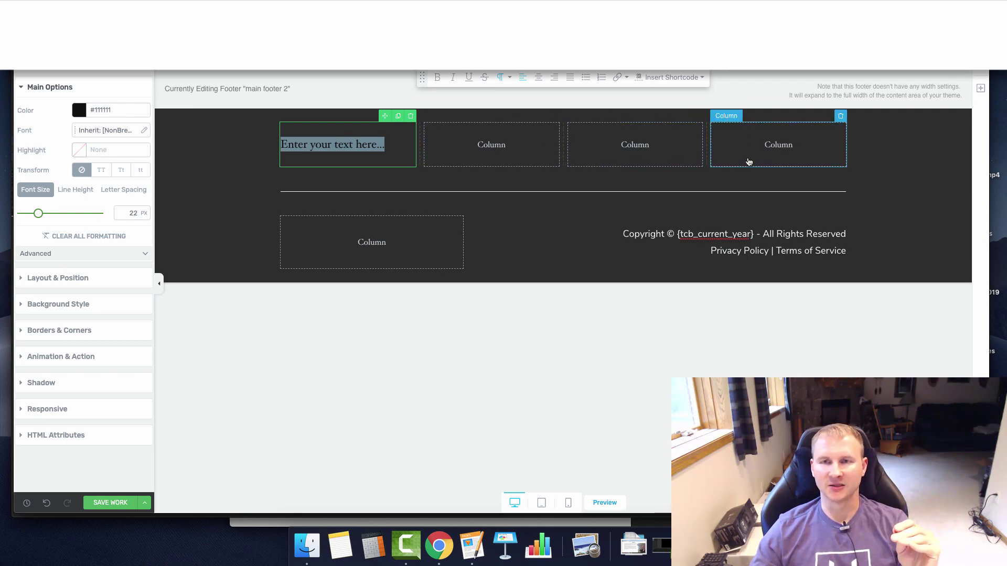
{"action": "left_click", "coordinate": [78, 112]}
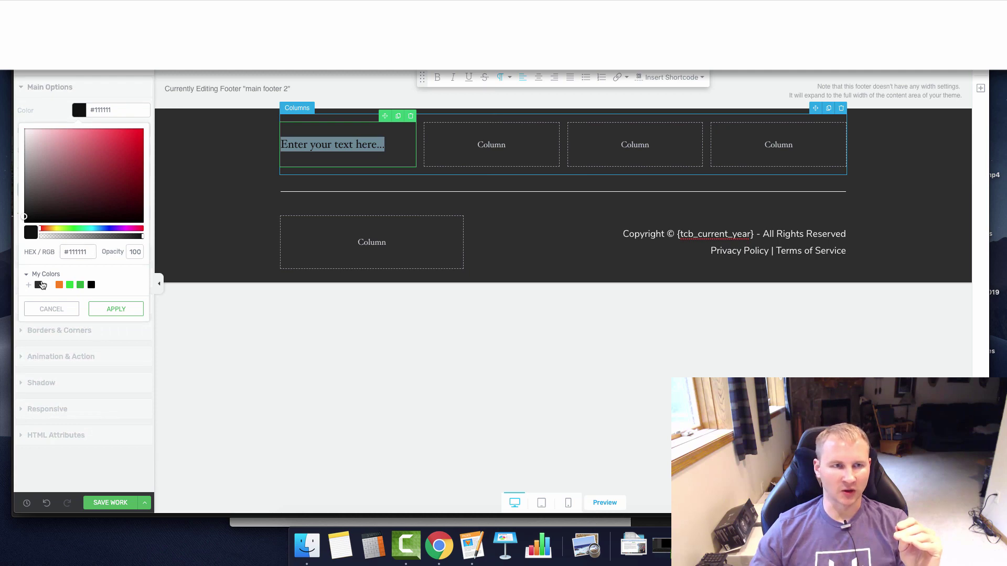
{"action": "left_click", "coordinate": [51, 308]}
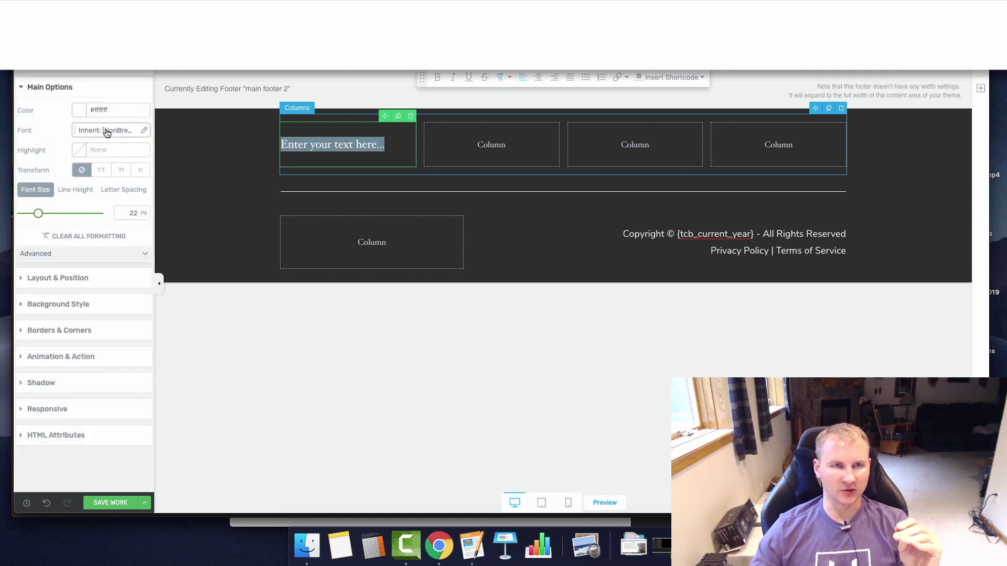
Step: Set the new text's font to Lato from Google Fonts
{"action": "left_click", "coordinate": [107, 132]}
{"action": "left_click", "coordinate": [72, 169]}
{"action": "left_click", "coordinate": [58, 142]}
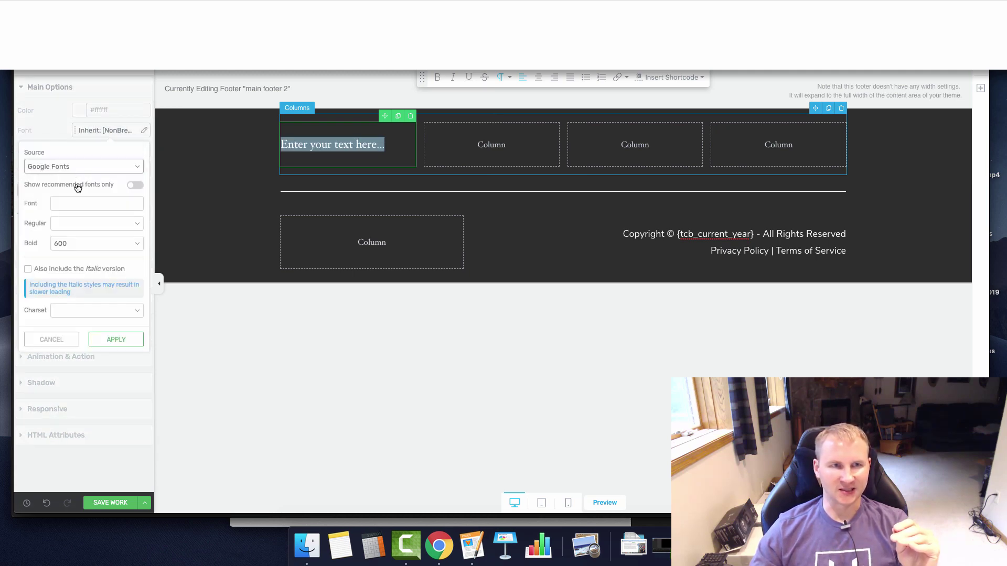
{"action": "left_click", "coordinate": [81, 203]}
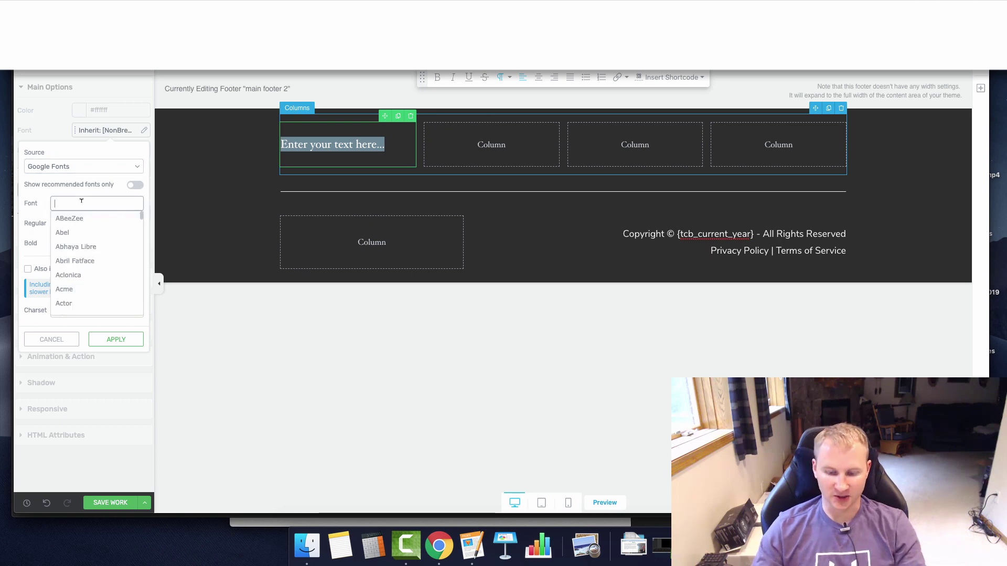
{"action": "type", "text": "Lato"}
{"action": "left_click", "coordinate": [79, 218]}
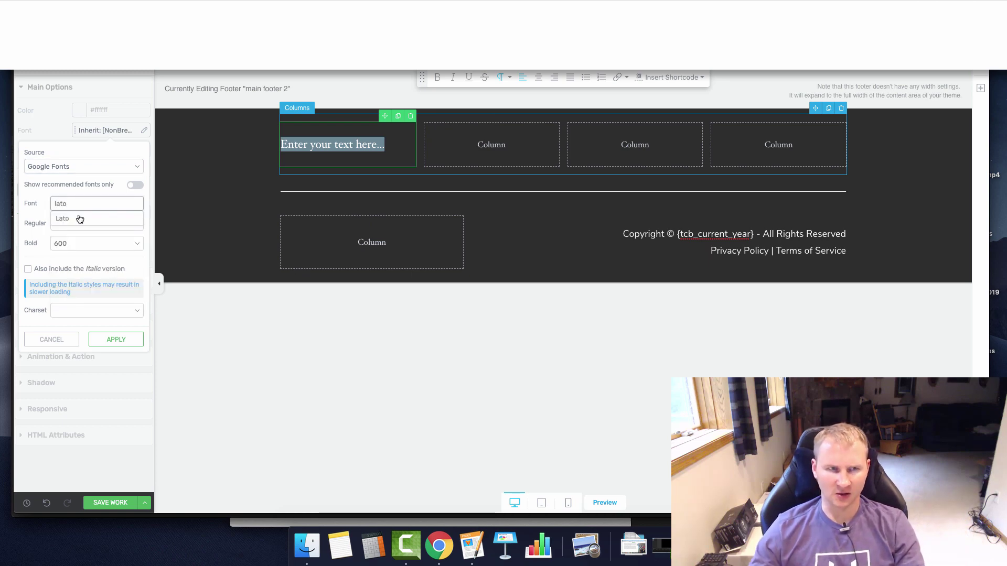
{"action": "left_click", "coordinate": [114, 338]}
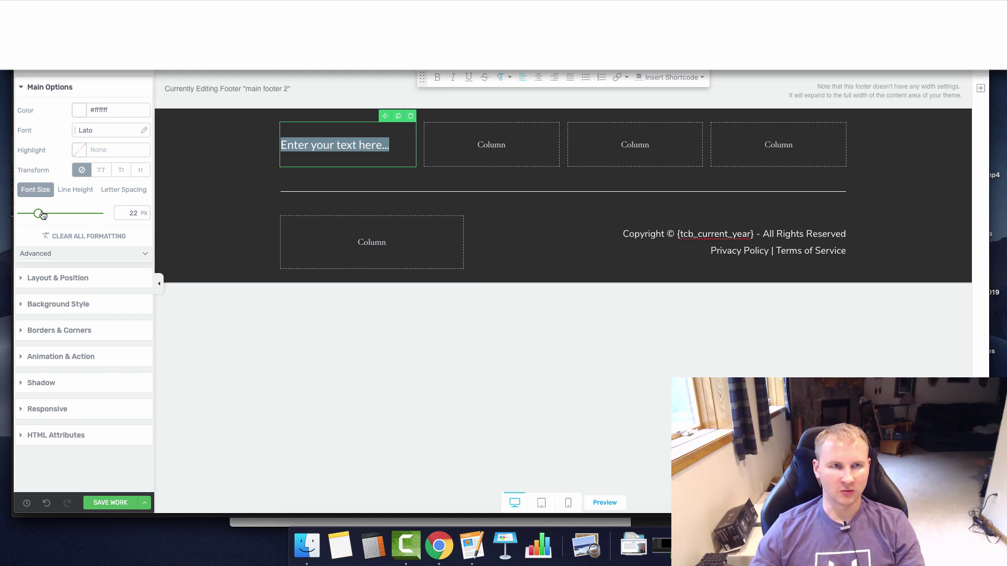
Step: Enlarge the text to 28 px and make the Services heading bold and underlined
{"action": "left_click_drag", "start_coordinate": [39, 214], "coordinate": [43, 214]}
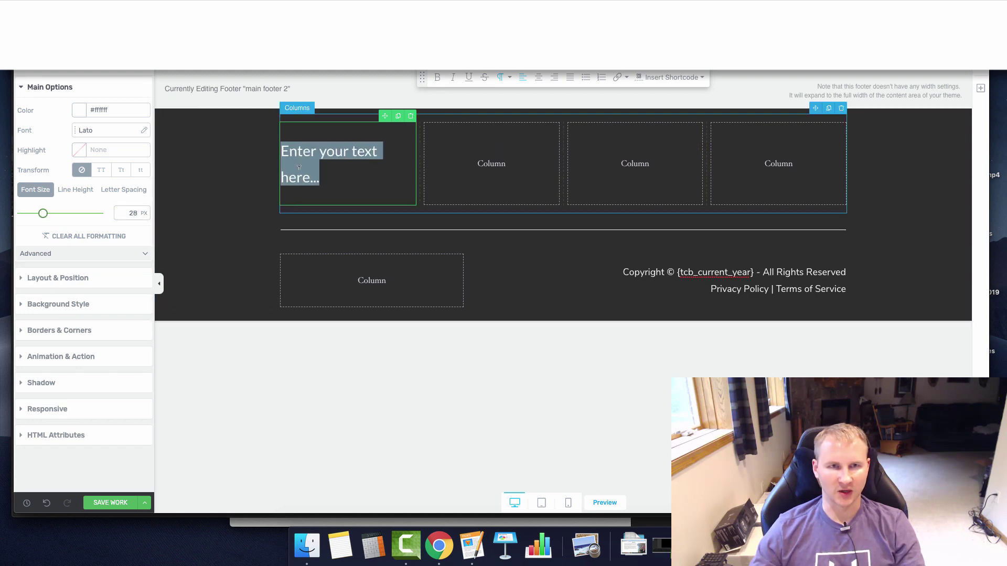
{"action": "left_click_drag", "start_coordinate": [328, 175], "coordinate": [251, 135]}
{"action": "type", "text": "S"}
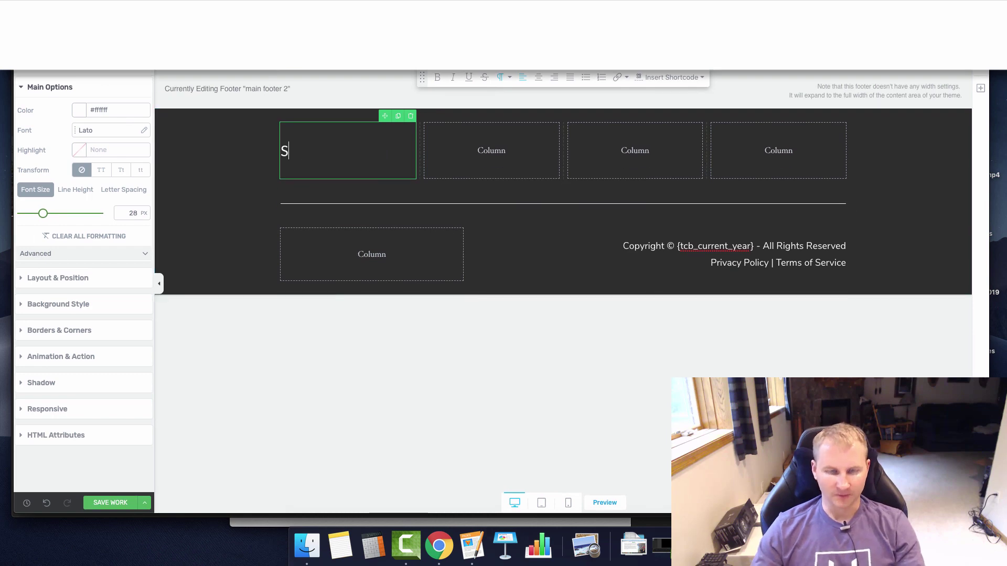
{"action": "type", "text": "ervices"}
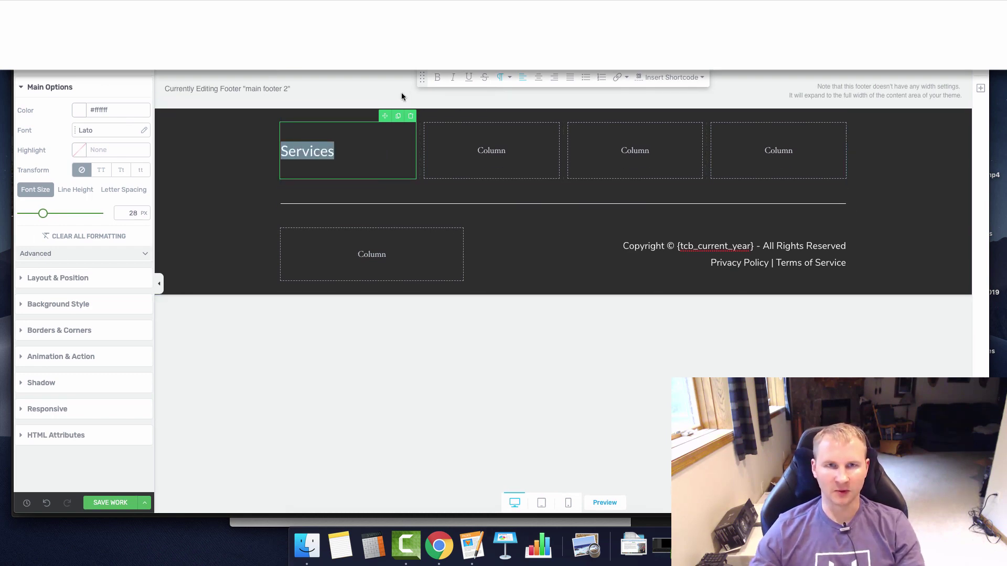
{"action": "left_click", "coordinate": [435, 78]}
{"action": "left_click", "coordinate": [468, 77]}
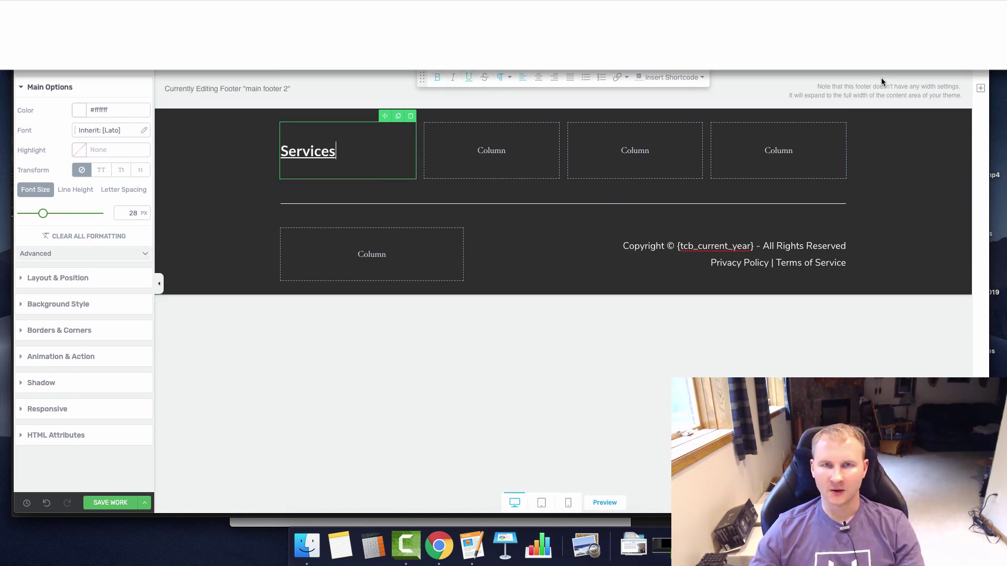
Step: Add a white Nunito Sans text block below the Services heading
{"action": "left_click", "coordinate": [979, 90]}
{"action": "left_click_drag", "start_coordinate": [914, 159], "coordinate": [346, 166]}
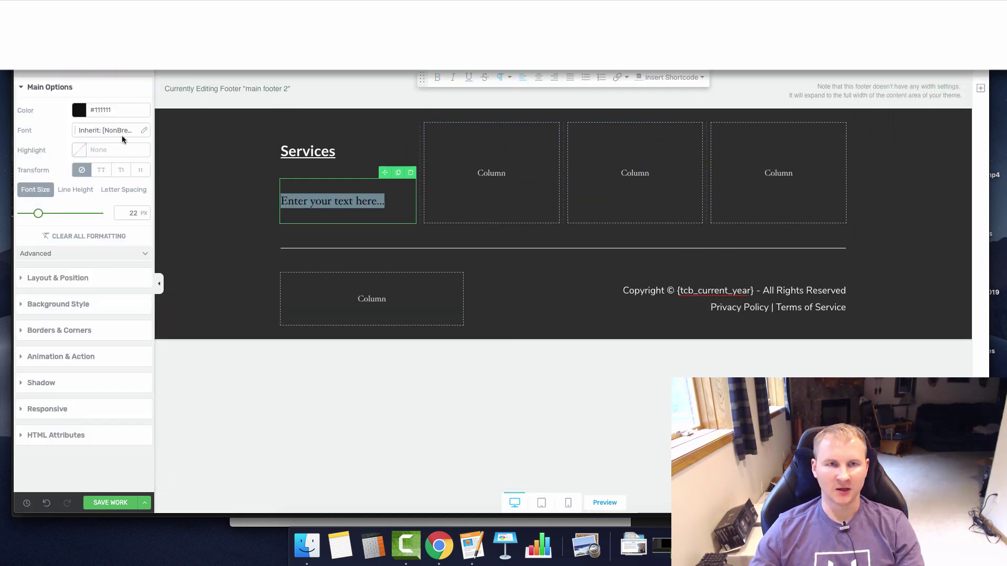
{"action": "left_click", "coordinate": [79, 109]}
{"action": "left_click", "coordinate": [51, 284]}
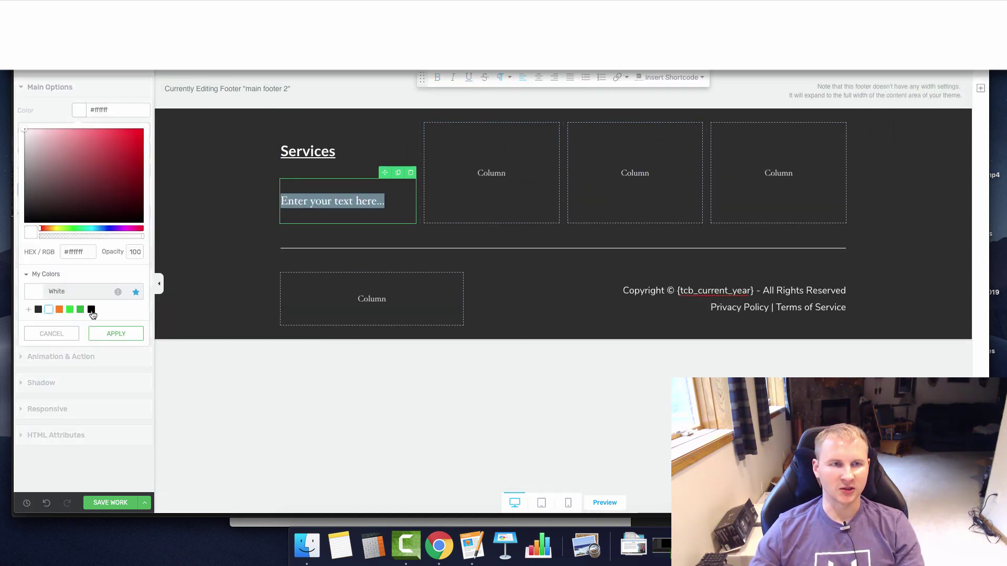
{"action": "left_click", "coordinate": [116, 333]}
{"action": "left_click", "coordinate": [108, 130]}
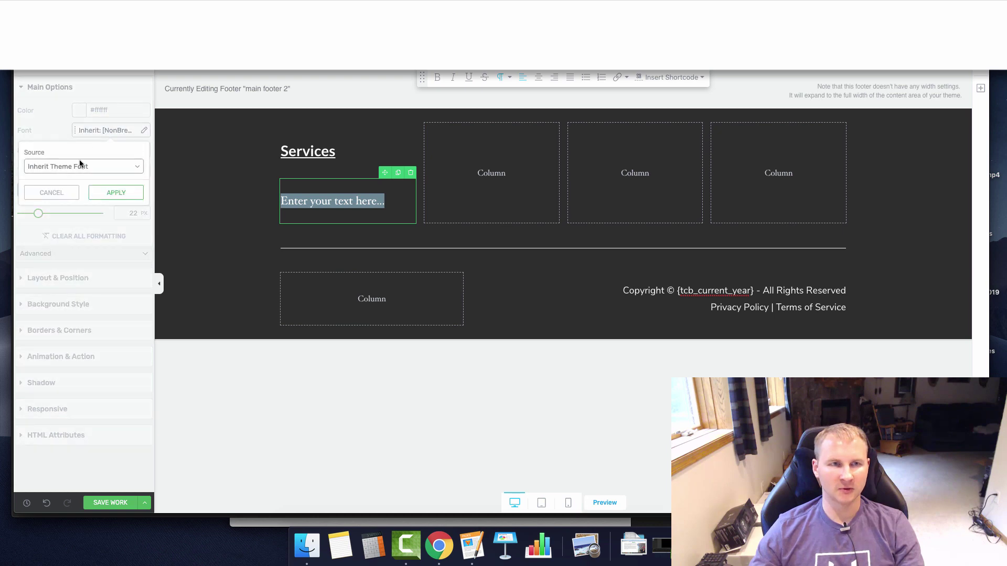
{"action": "left_click", "coordinate": [82, 166]}
{"action": "left_click", "coordinate": [64, 145]}
{"action": "left_click", "coordinate": [75, 203]}
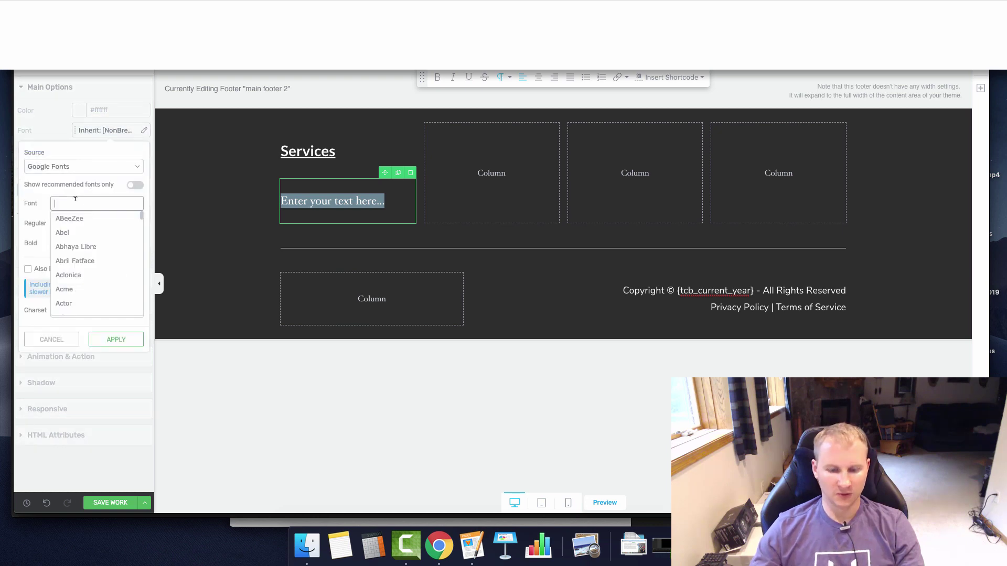
{"action": "type", "text": "nuni"}
{"action": "left_click", "coordinate": [74, 233]}
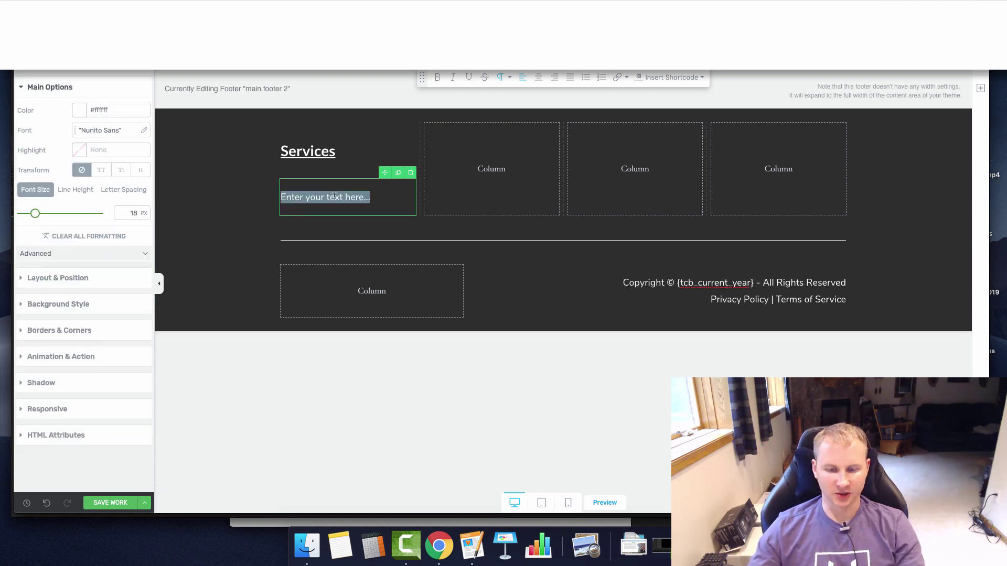
{"action": "type", "text": "Lawn and Landscap"}
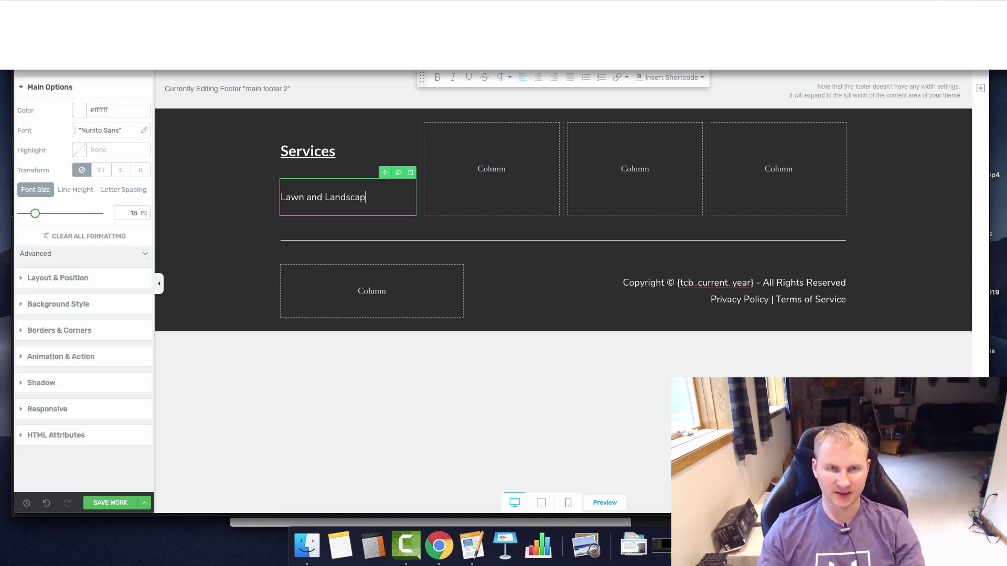
{"action": "type", "text": "e"}
Step: Link Lawn and Landscape, opening in the same tab, and start a new line after it
{"action": "left_click_drag", "start_coordinate": [370, 197], "coordinate": [250, 198]}
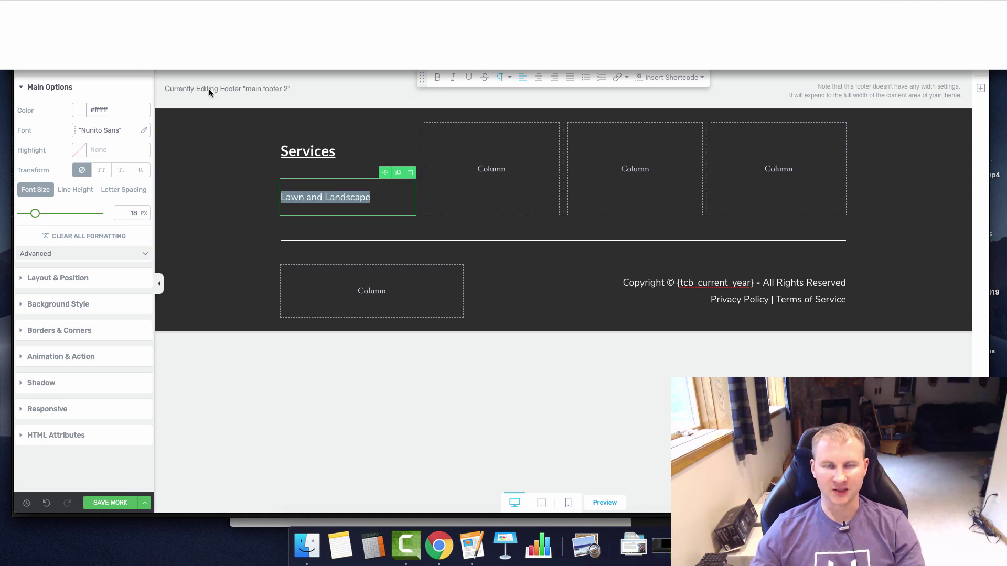
{"action": "left_click", "coordinate": [617, 78]}
{"action": "left_click", "coordinate": [590, 135]}
{"action": "key", "text": "Return"}
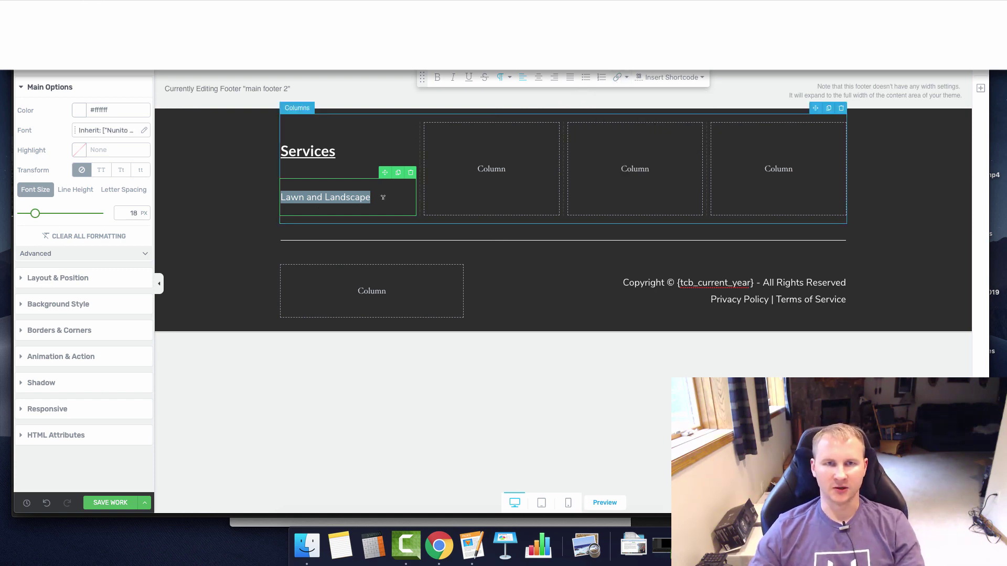
{"action": "left_click", "coordinate": [382, 196]}
{"action": "key", "text": "Return"}
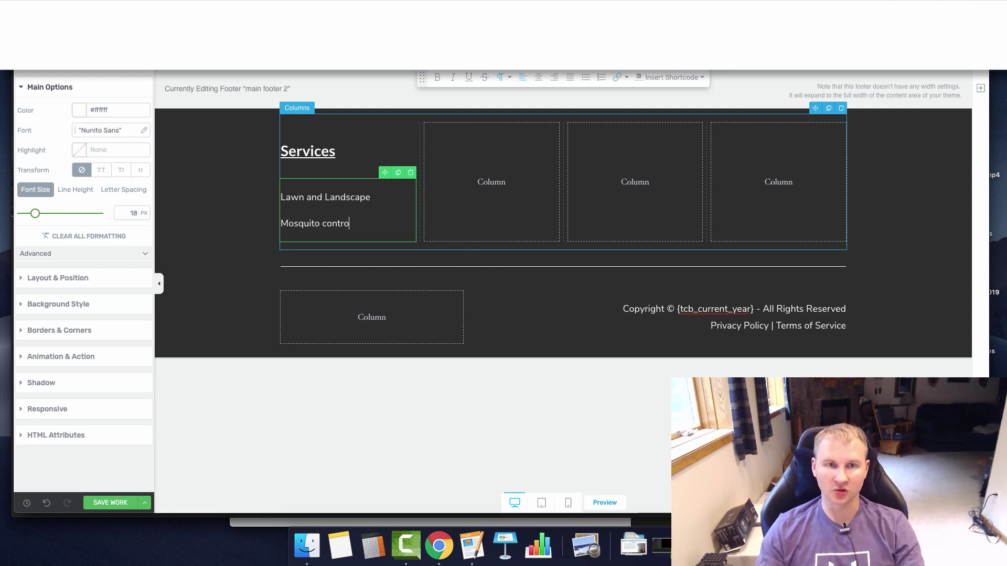
{"action": "type", "text": "ntrol"}
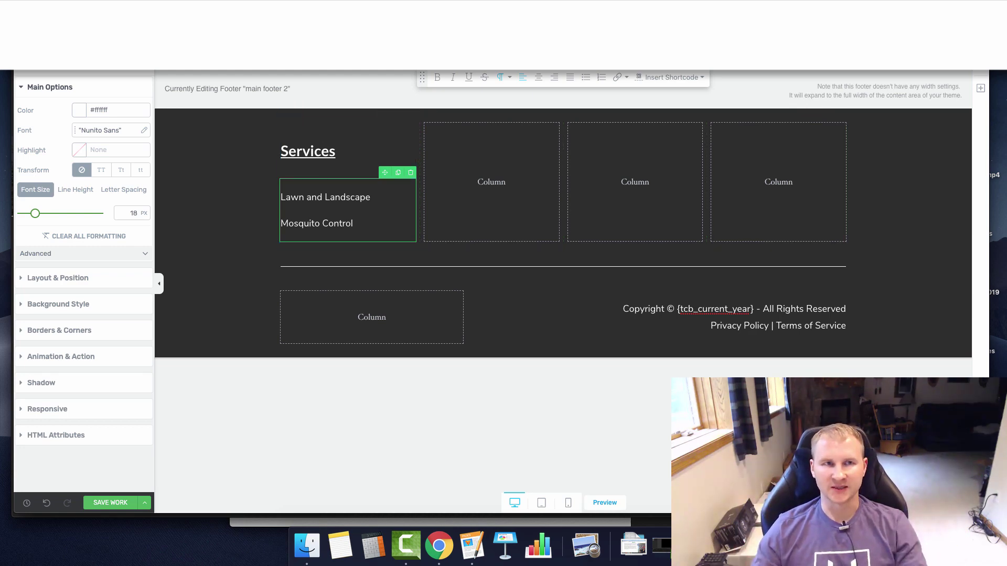
{"action": "scroll", "coordinate": [538, 183], "scroll_direction": "up", "scroll_amount": 5}
{"action": "scroll", "coordinate": [539, 184], "scroll_direction": "up", "scroll_amount": 10}
{"action": "scroll", "coordinate": [538, 183], "scroll_direction": "up", "scroll_amount": 5}
{"action": "scroll", "coordinate": [538, 183], "scroll_direction": "up", "scroll_amount": 5}
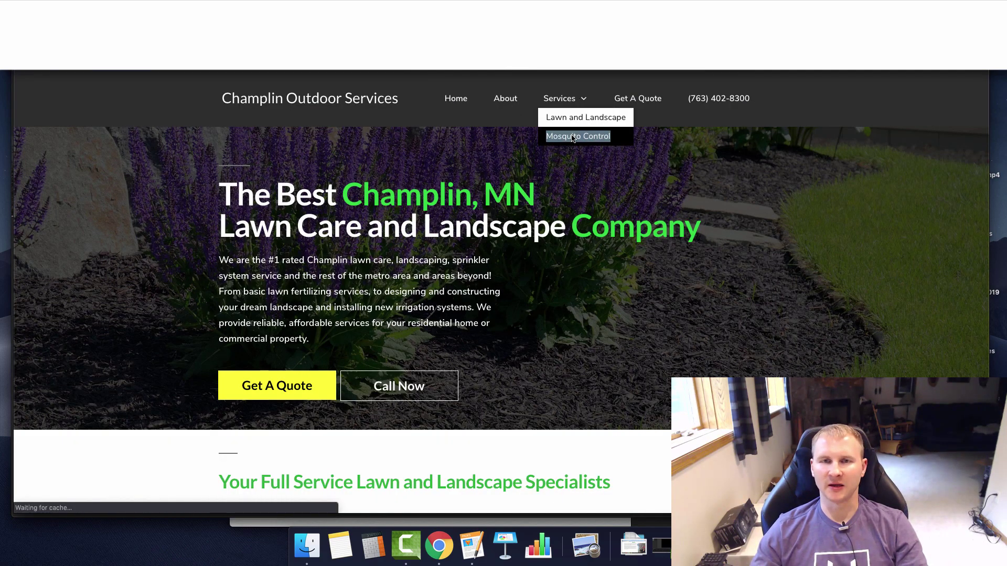
Step: Copy the Mosquito Control page's link address from the live site's Services menu
{"action": "mouse_move", "coordinate": [564, 99]}
{"action": "right_click", "coordinate": [574, 136]}
{"action": "left_click", "coordinate": [595, 186]}
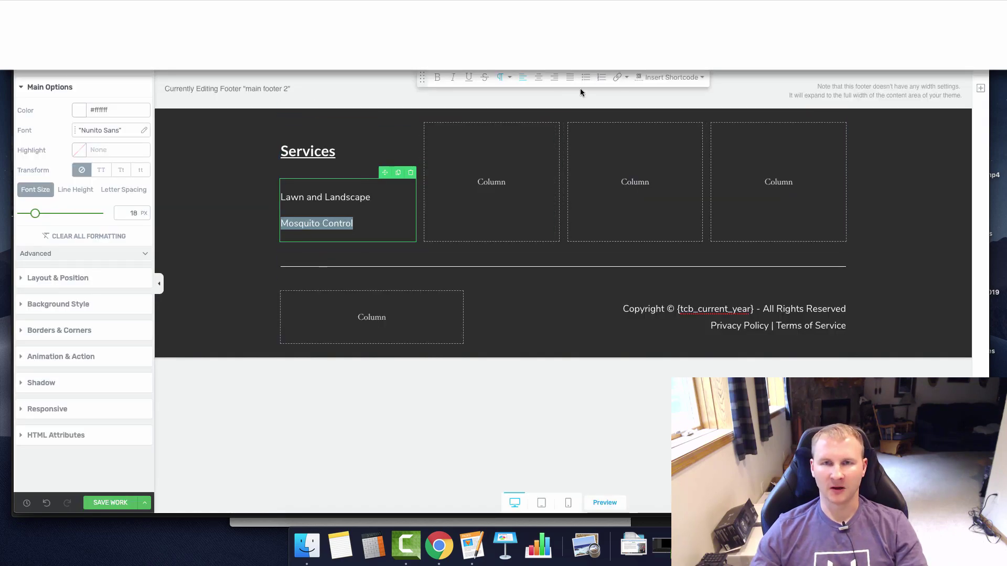
Step: Link Mosquito Control to the copied page URL, keep it white, and save the footer
{"action": "left_click", "coordinate": [616, 77]}
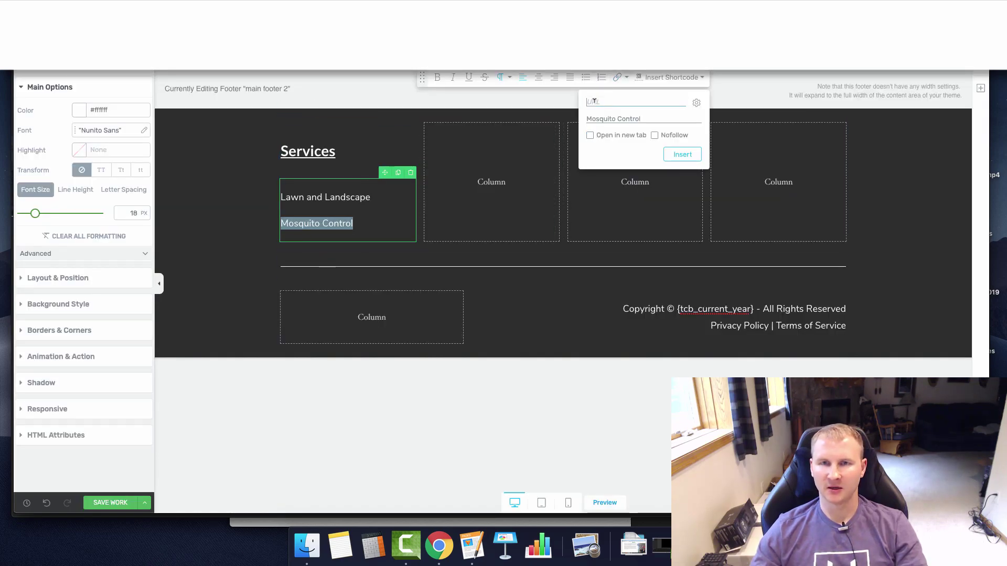
{"action": "key", "text": "ctrl+v"}
{"action": "left_click", "coordinate": [682, 155]}
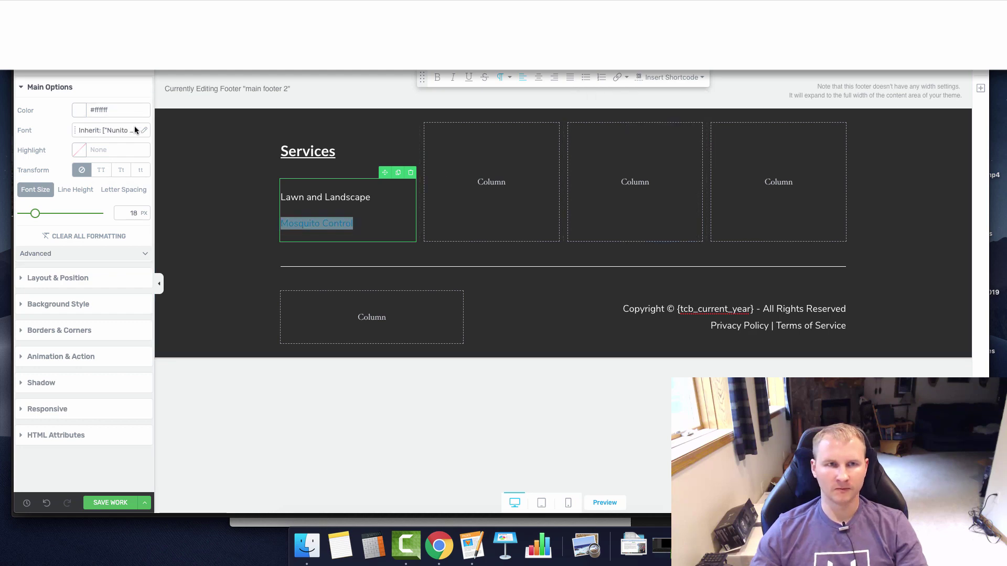
{"action": "left_click", "coordinate": [78, 110]}
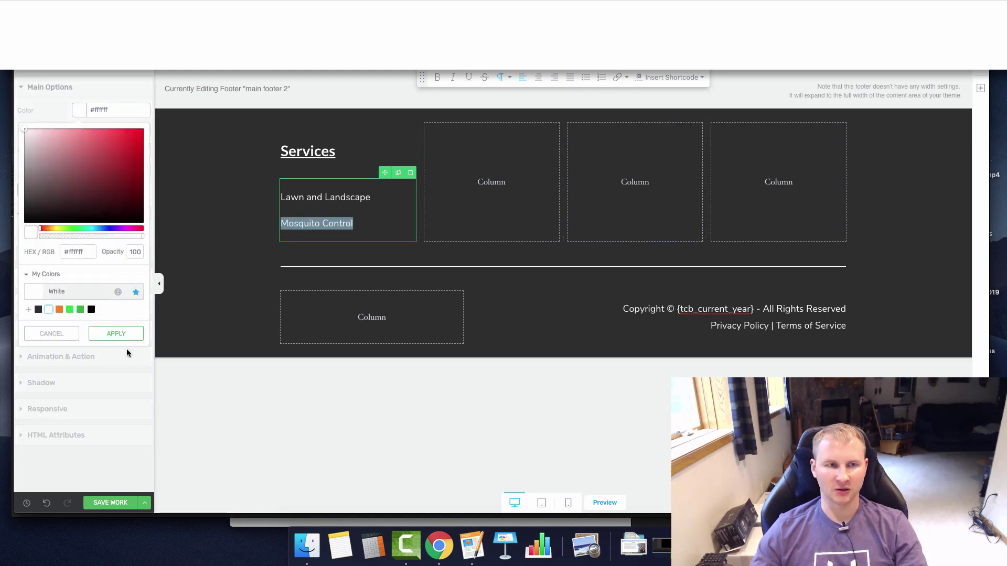
{"action": "left_click", "coordinate": [116, 335]}
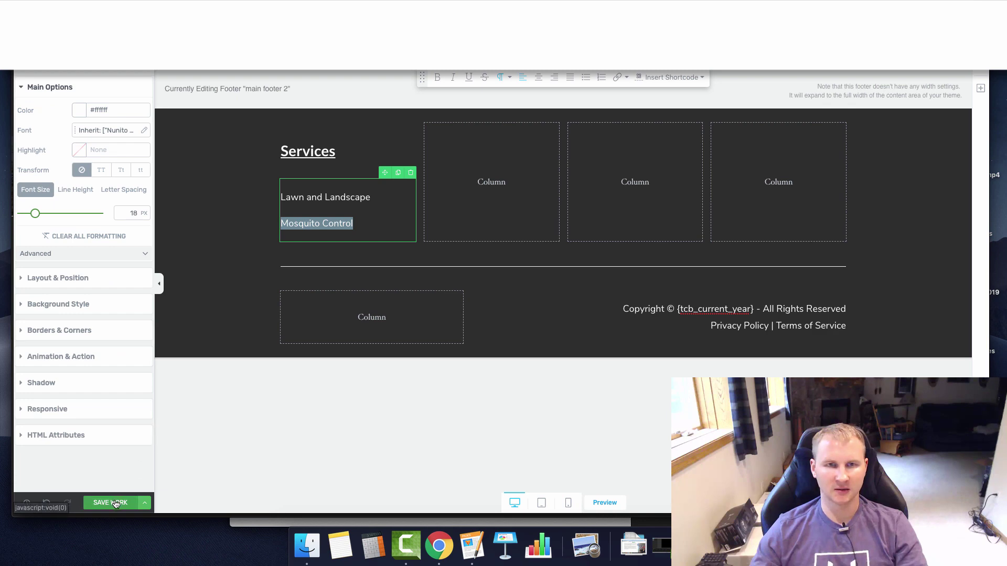
{"action": "left_click", "coordinate": [115, 503]}
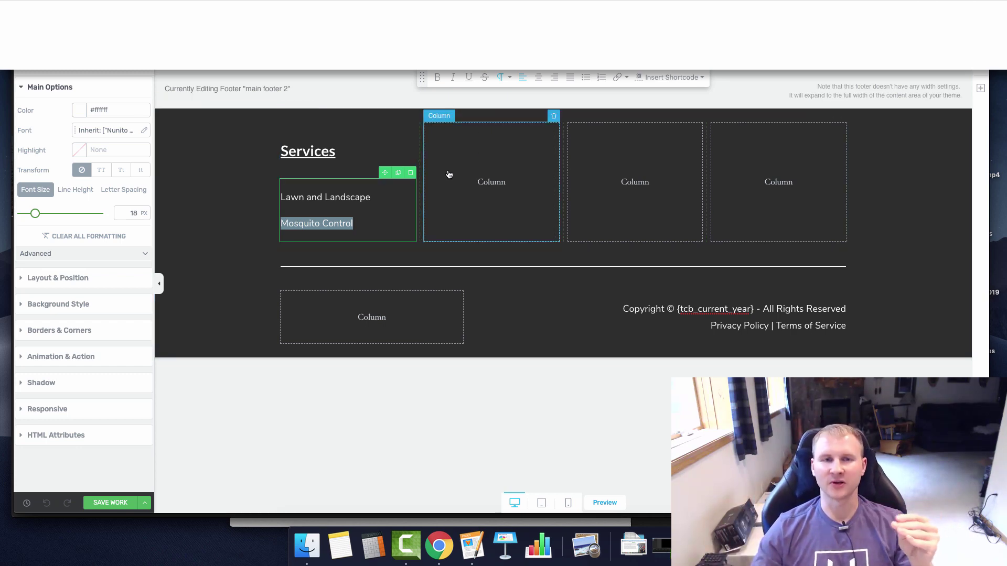
Step: Duplicate the Services heading into columns two and three, retitling the second 'Get In Touch'
{"action": "left_click", "coordinate": [405, 138]}
{"action": "left_click", "coordinate": [399, 117]}
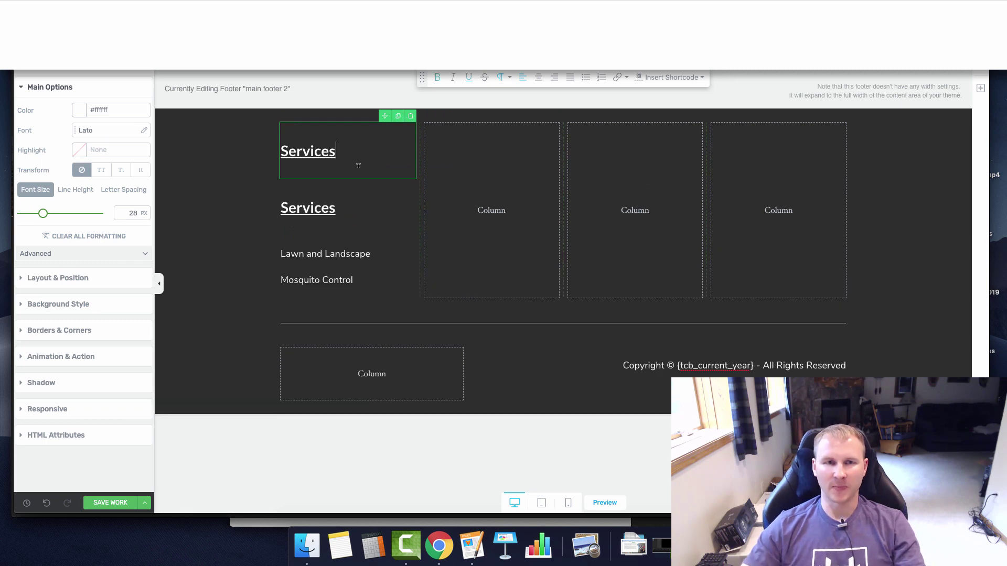
{"action": "left_click_drag", "start_coordinate": [380, 115], "coordinate": [508, 191]}
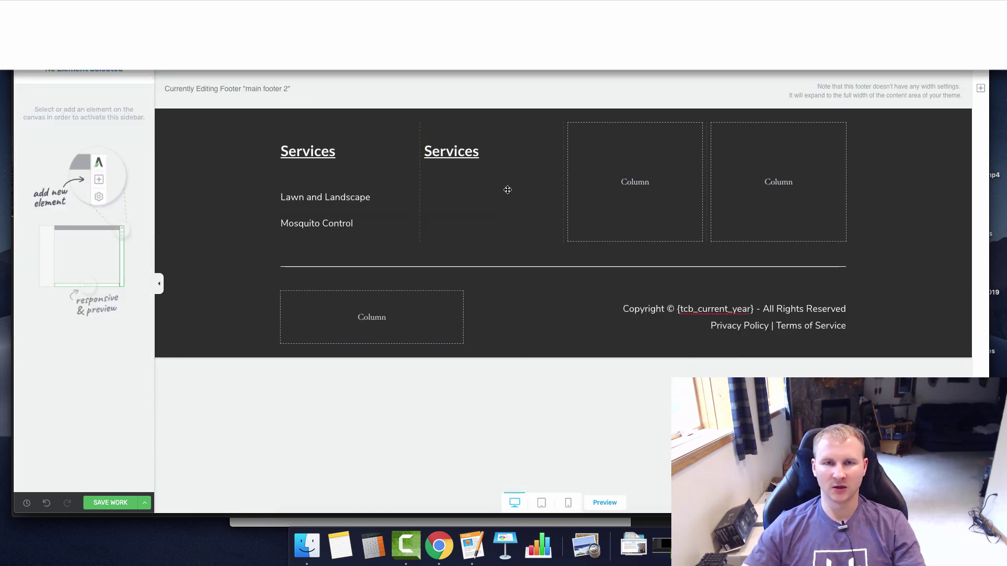
{"action": "double_click", "coordinate": [456, 146]}
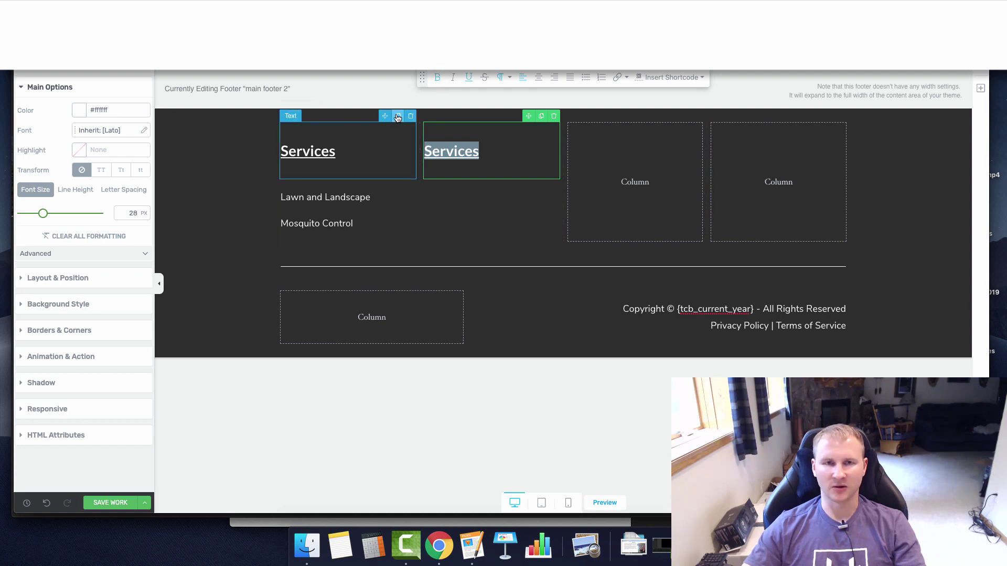
{"action": "mouse_move", "coordinate": [397, 117]}
{"action": "left_mouse_down"}
{"action": "mouse_move", "coordinate": [519, 197]}
{"action": "mouse_move", "coordinate": [609, 167]}
{"action": "left_mouse_up"}
{"action": "double_click", "coordinate": [456, 151]}
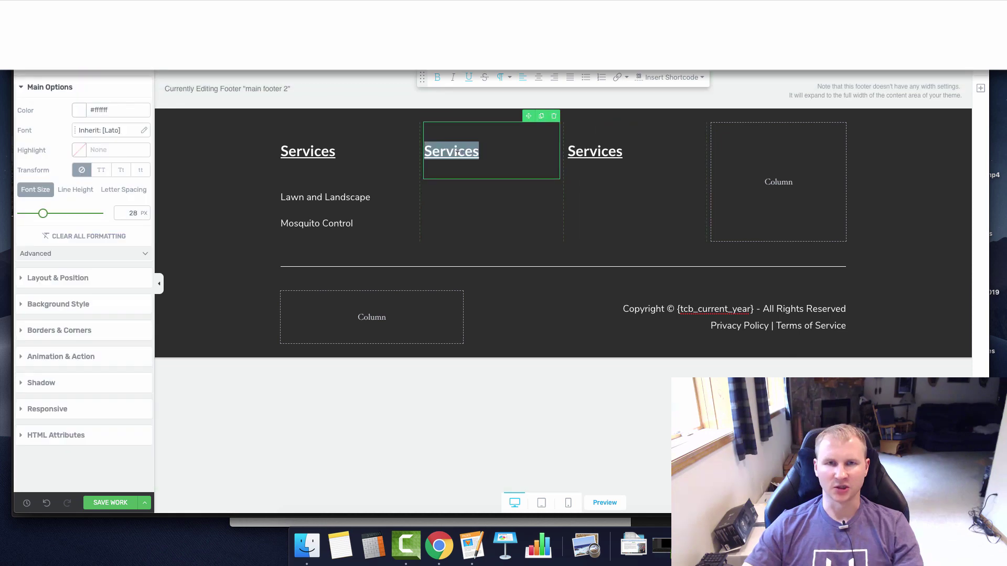
{"action": "type", "text": "Get In Toch"}
{"action": "key", "text": "BackSpace"}
{"action": "key", "text": "BackSpace"}
{"action": "type", "text": "uch"}
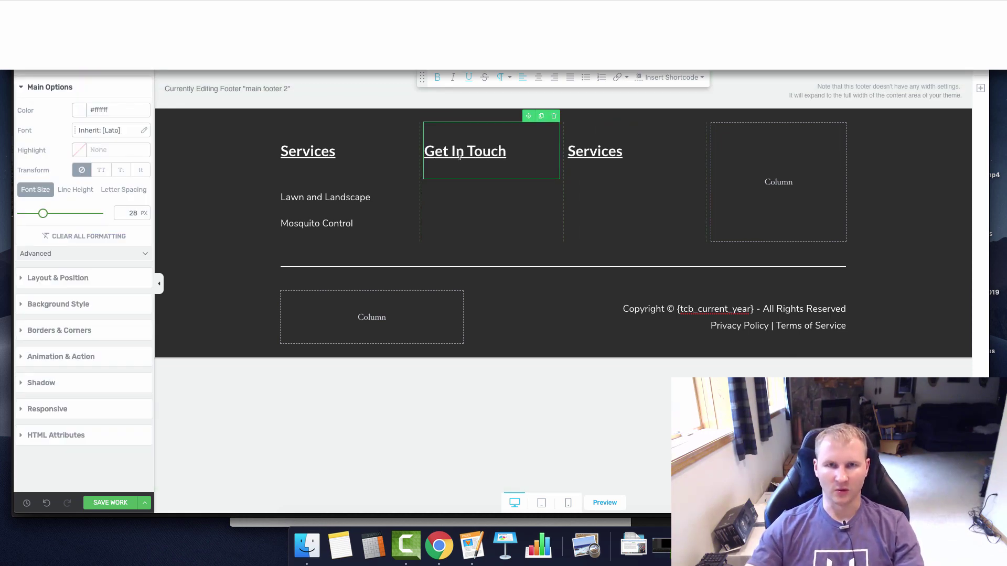
Step: Copy the service list text block under the Get In Touch heading
{"action": "left_click", "coordinate": [392, 180]}
{"action": "left_click", "coordinate": [397, 176]}
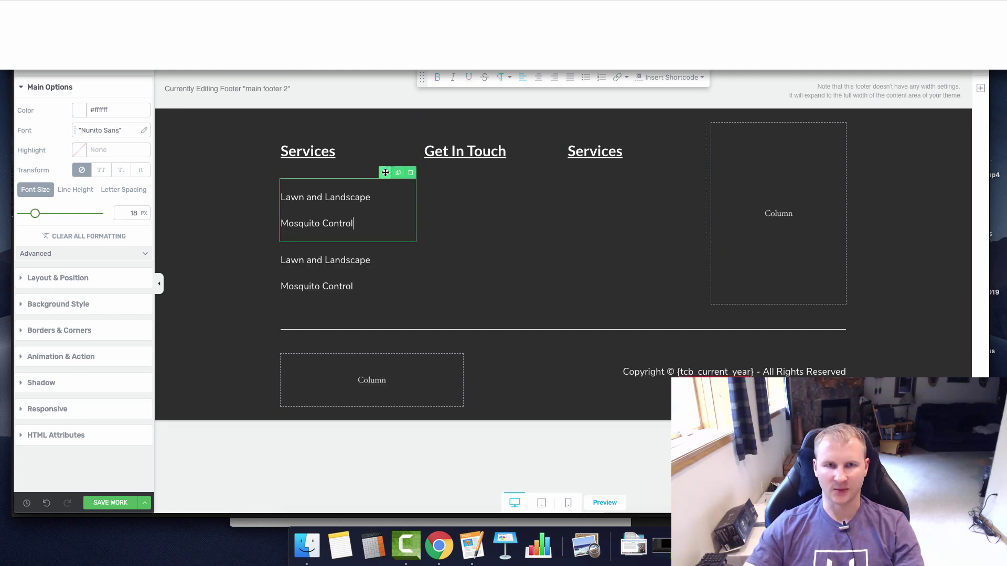
{"action": "mouse_move", "coordinate": [384, 173]}
{"action": "left_mouse_down"}
{"action": "mouse_move", "coordinate": [467, 192]}
{"action": "mouse_move", "coordinate": [487, 153]}
{"action": "left_mouse_up"}
Step: Replace the Lawn and Landscape line with the phone number copied from the live site
{"action": "left_click_drag", "start_coordinate": [512, 195], "coordinate": [359, 196]}
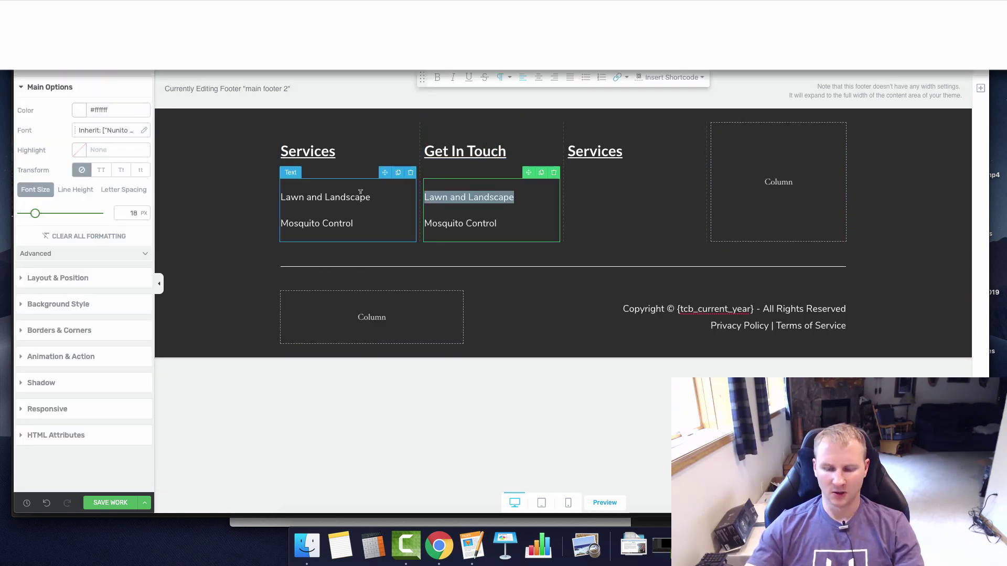
{"action": "key", "text": "BackSpace"}
{"action": "type", "text": "P"}
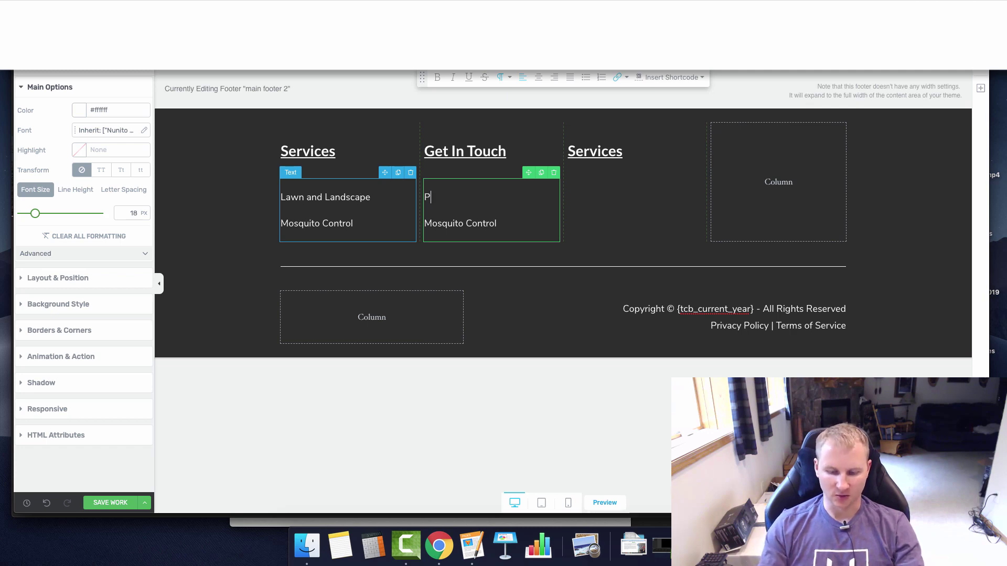
{"action": "type", "text": ":"}
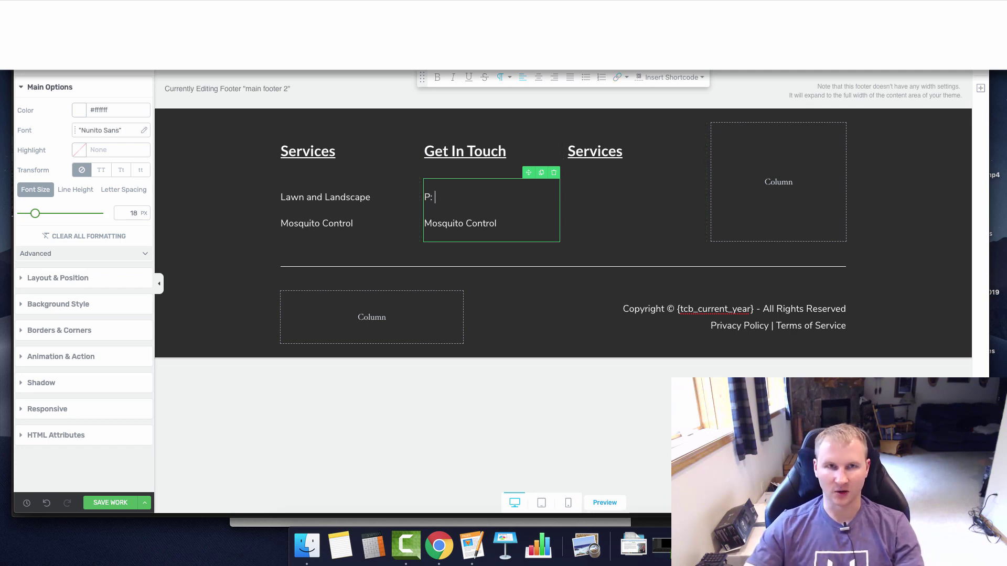
{"action": "key", "text": "ctrl+Tab"}
{"action": "right_click", "coordinate": [711, 98]}
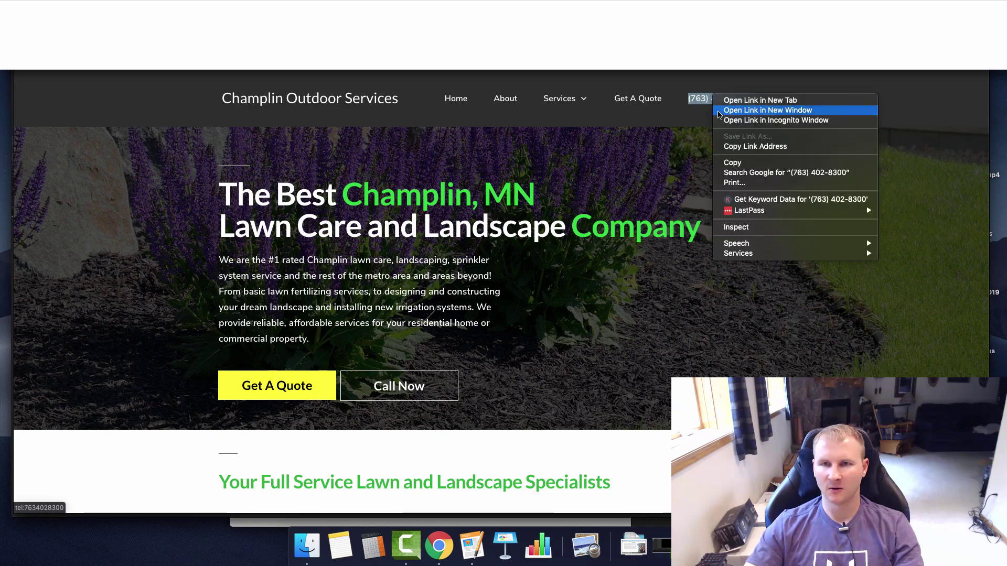
{"action": "left_click", "coordinate": [731, 163]}
{"action": "key", "text": "ctrl+shift+Tab"}
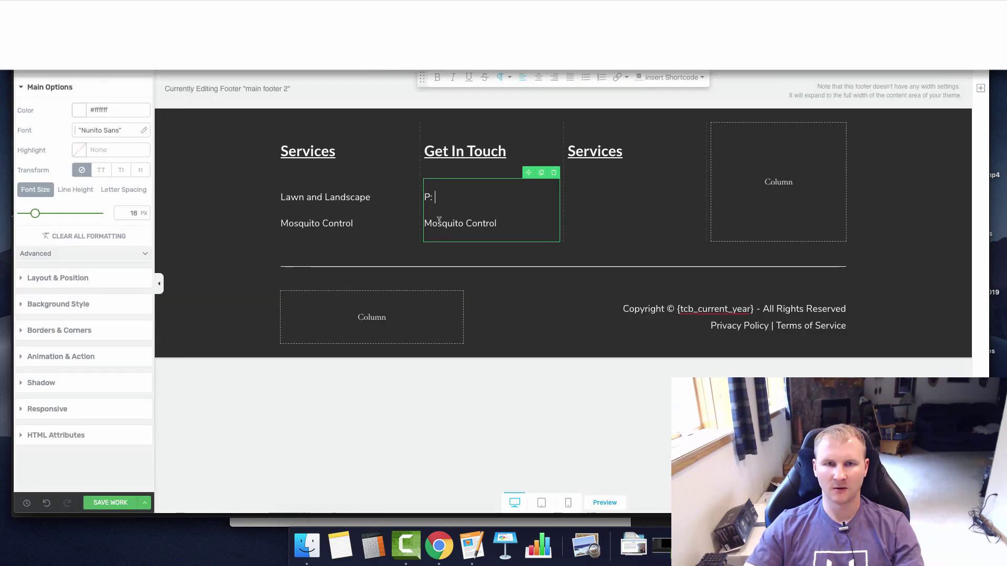
{"action": "key", "text": "ctrl+v"}
Step: Underline the phone number and make it white
{"action": "left_click_drag", "start_coordinate": [511, 194], "coordinate": [434, 197]}
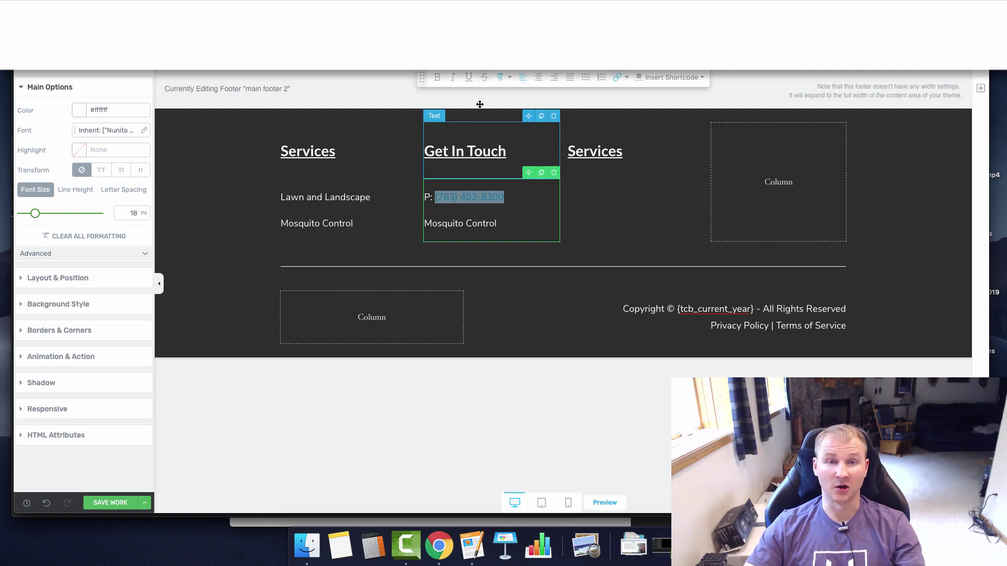
{"action": "left_click", "coordinate": [470, 77]}
{"action": "left_click", "coordinate": [82, 113]}
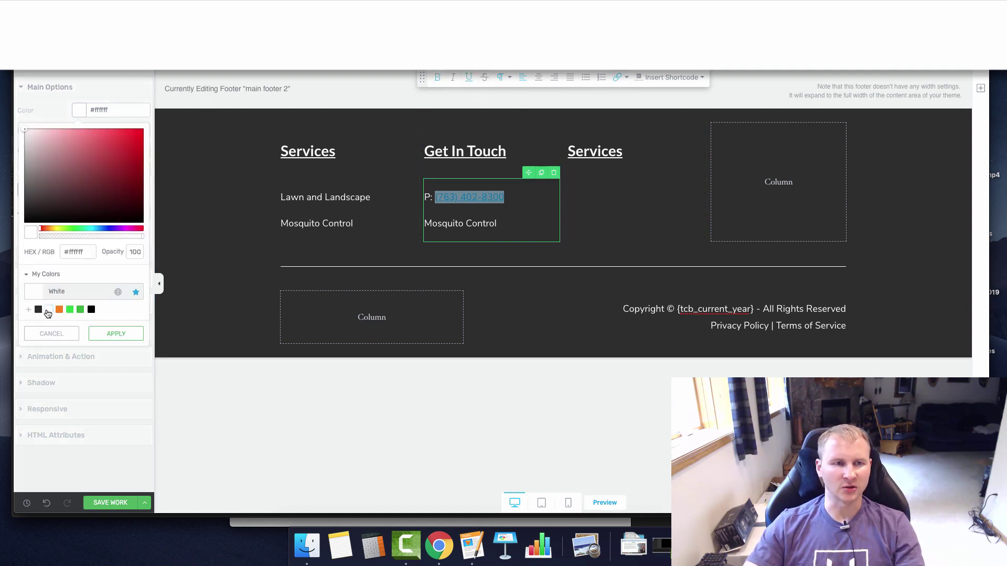
{"action": "left_click", "coordinate": [47, 310]}
{"action": "left_click", "coordinate": [116, 334]}
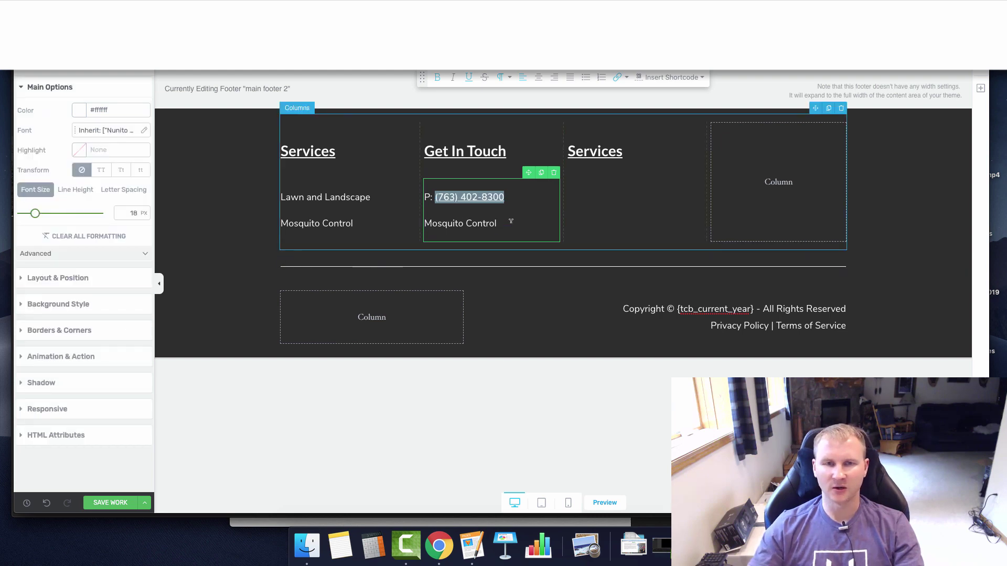
Step: Replace Mosquito Control with a white 'E: Click To Email' mailto link
{"action": "triple_click", "coordinate": [472, 224]}
{"action": "type", "text": "E: Cl"}
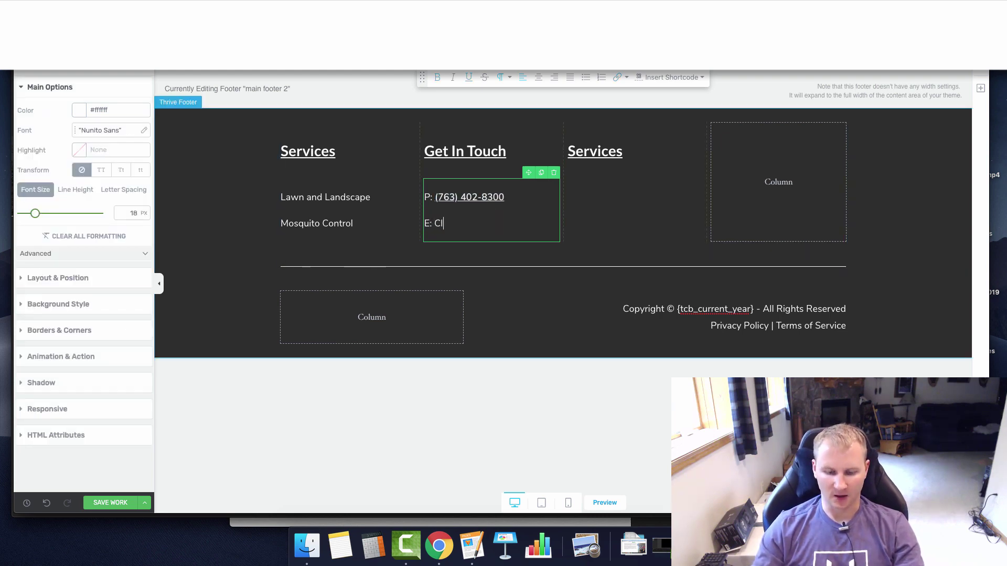
{"action": "type", "text": "ick To Email"}
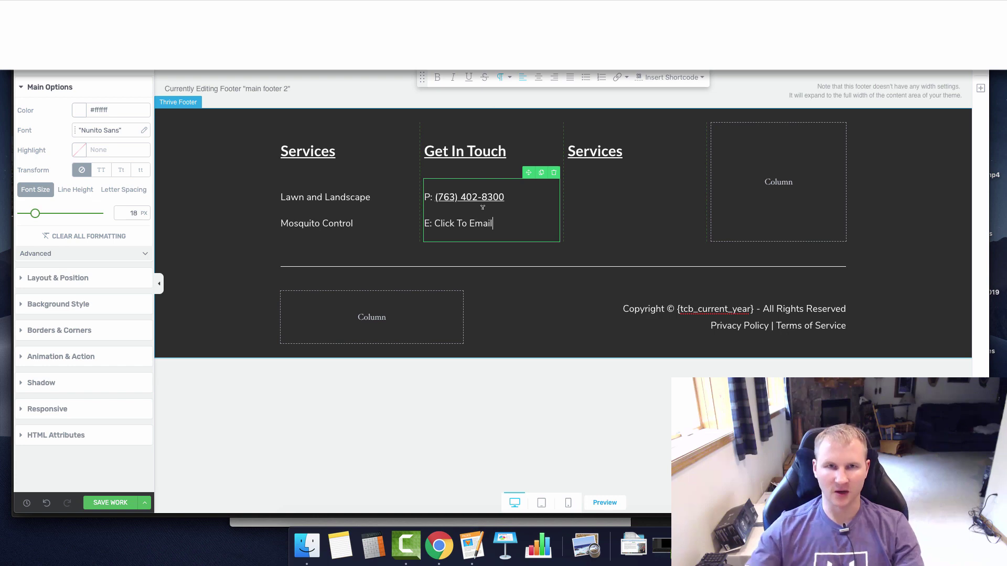
{"action": "left_click_drag", "start_coordinate": [492, 224], "coordinate": [434, 223]}
{"action": "key", "text": "ctrl+k"}
{"action": "type", "text": "mailto:sales@"}
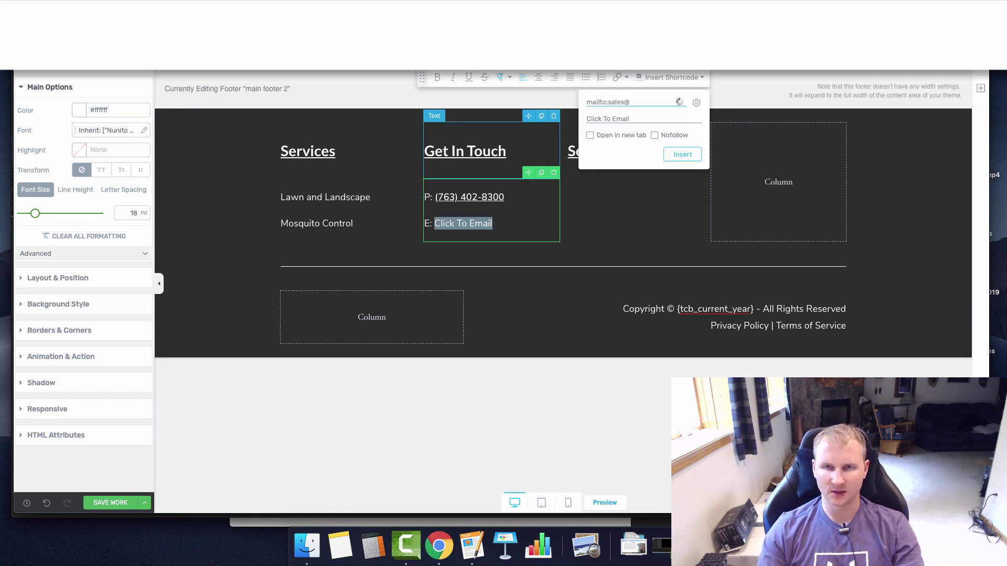
{"action": "key", "text": "Return"}
{"action": "left_click", "coordinate": [80, 115]}
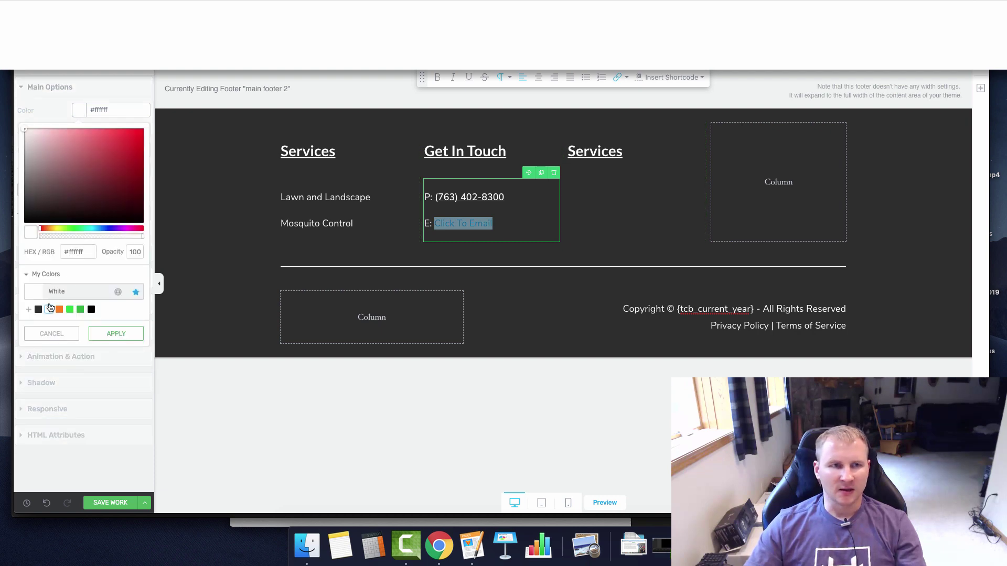
{"action": "left_click", "coordinate": [116, 333]}
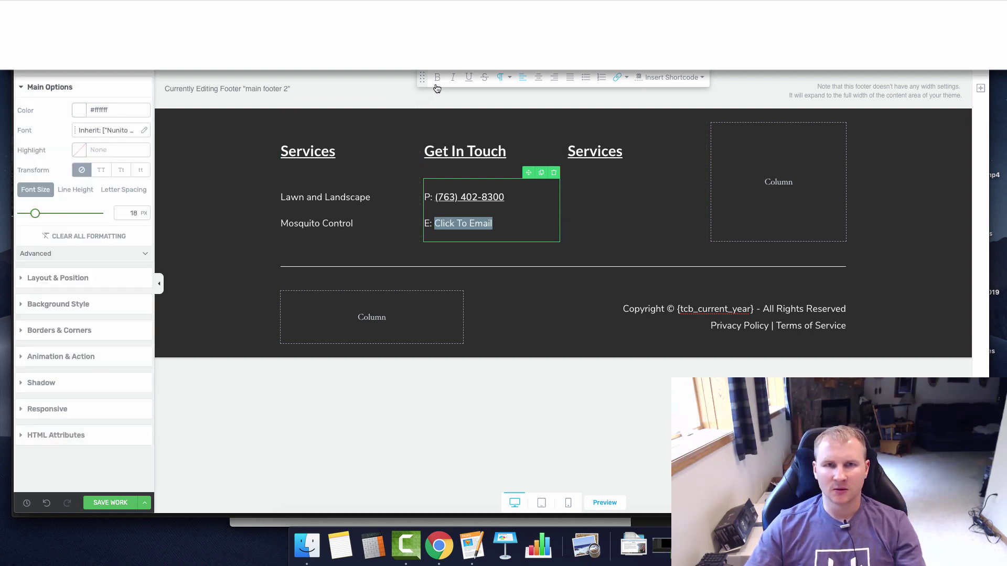
Step: Retitle the third column heading 'Follow Us' and drop an Icon element beneath it
{"action": "left_click", "coordinate": [595, 145]}
{"action": "double_click", "coordinate": [644, 151]}
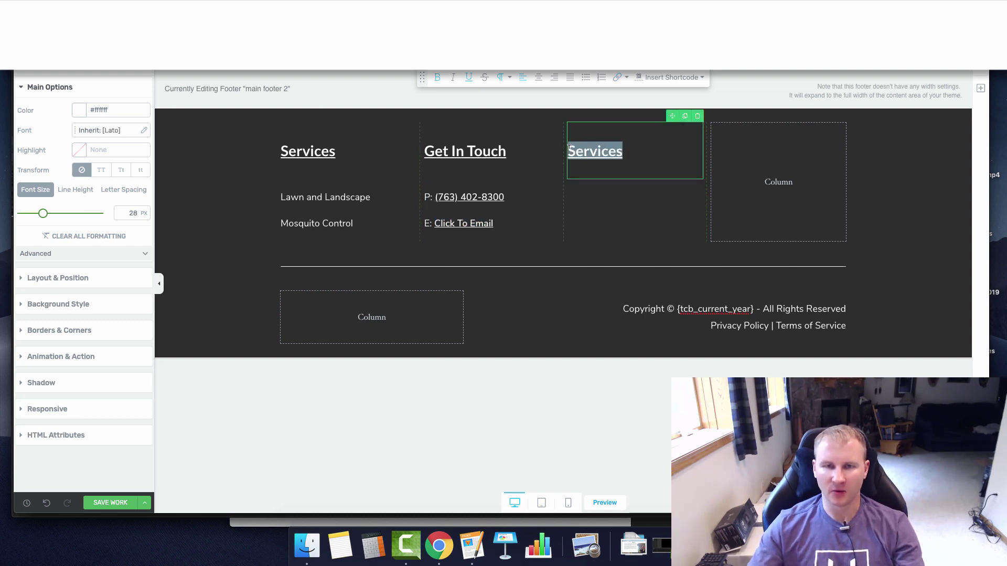
{"action": "type", "text": "Follow U"}
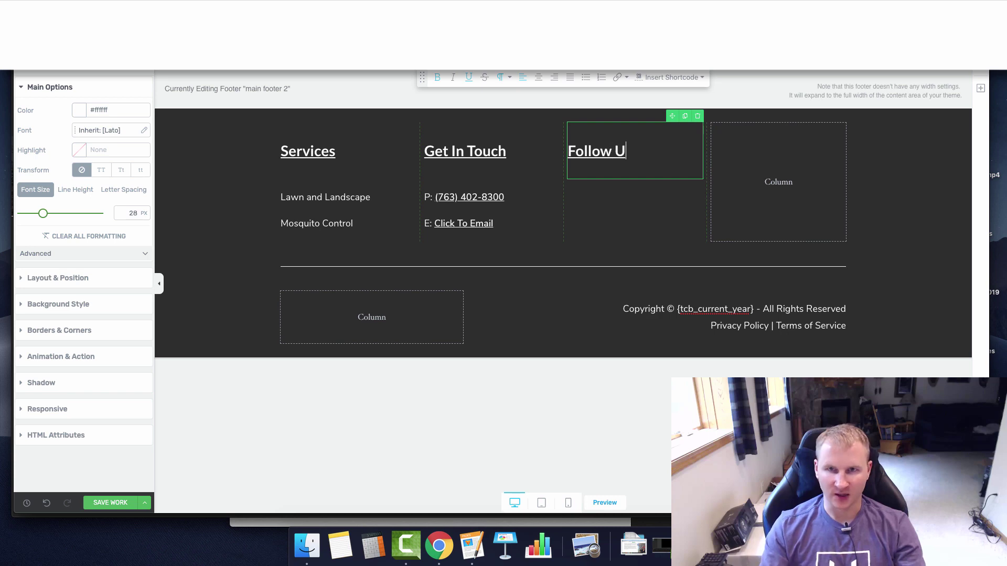
{"action": "type", "text": "s"}
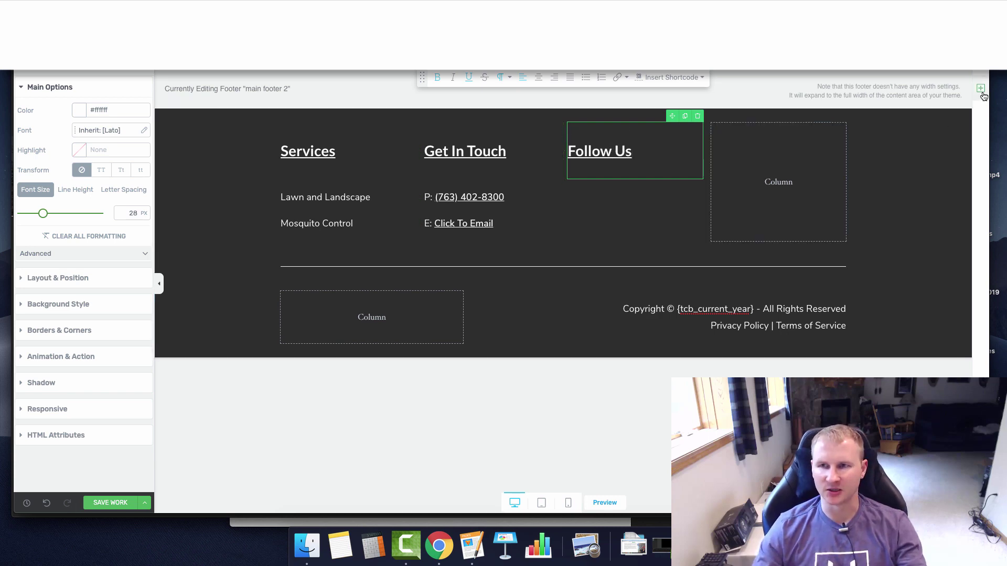
{"action": "left_click", "coordinate": [981, 88]}
{"action": "type", "text": "fac\\"}
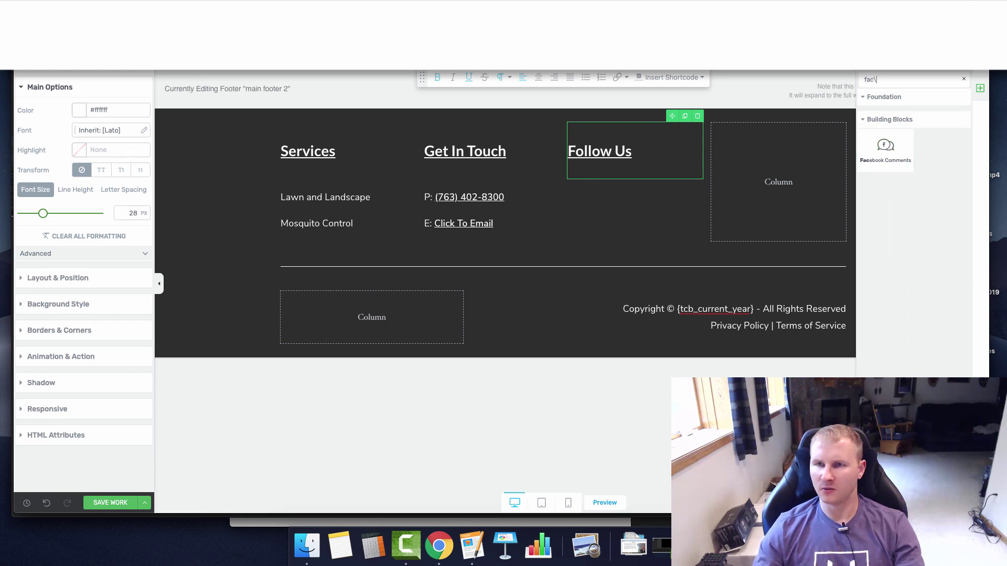
{"action": "key", "text": "BackSpace"}
{"action": "key", "text": "BackSpace"}
{"action": "key", "text": "BackSpace"}
{"action": "type", "text": "icon"}
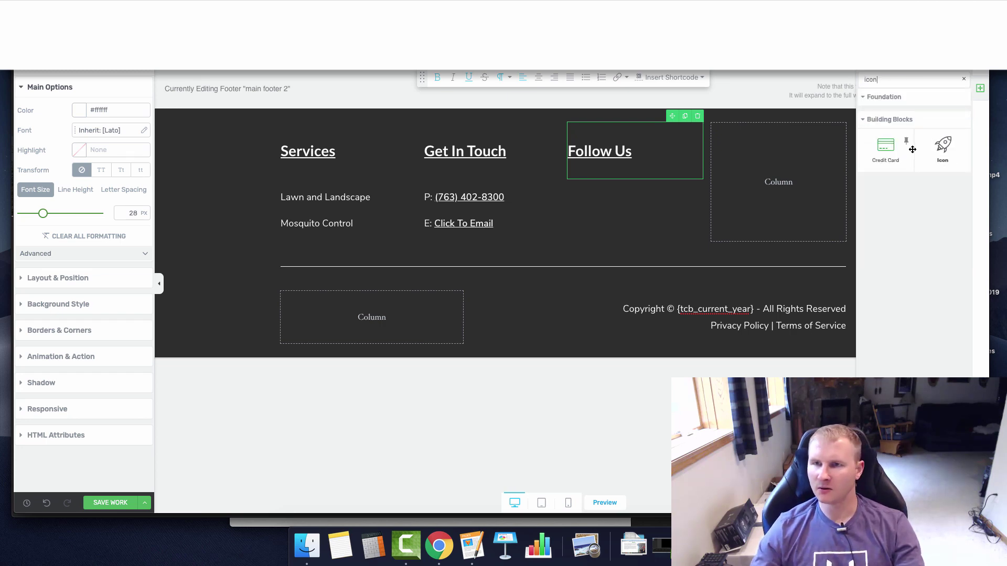
{"action": "mouse_move", "coordinate": [941, 146]}
{"action": "left_mouse_down"}
{"action": "mouse_move", "coordinate": [592, 166]}
{"action": "mouse_move", "coordinate": [595, 175]}
{"action": "left_mouse_up"}
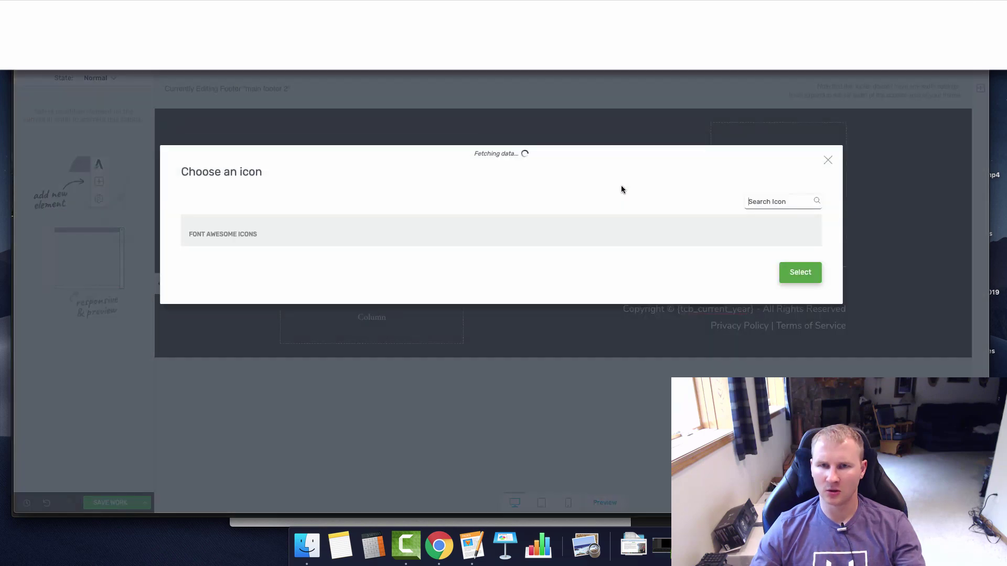
Step: Insert the Facebook icon from the icon search and align it left
{"action": "left_click", "coordinate": [756, 202]}
{"action": "type", "text": "face"}
{"action": "key", "text": "BackSpace"}
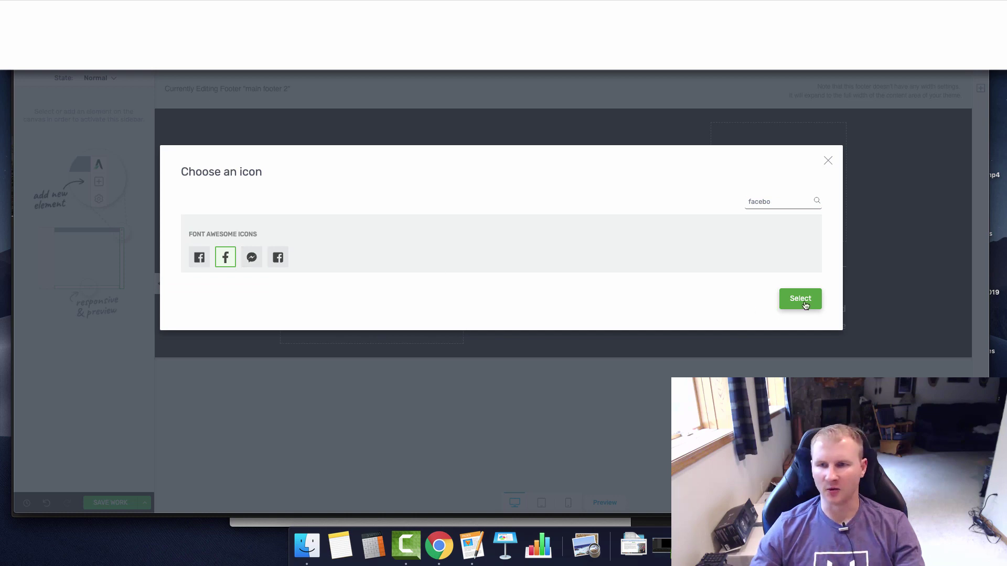
{"action": "left_click", "coordinate": [802, 301]}
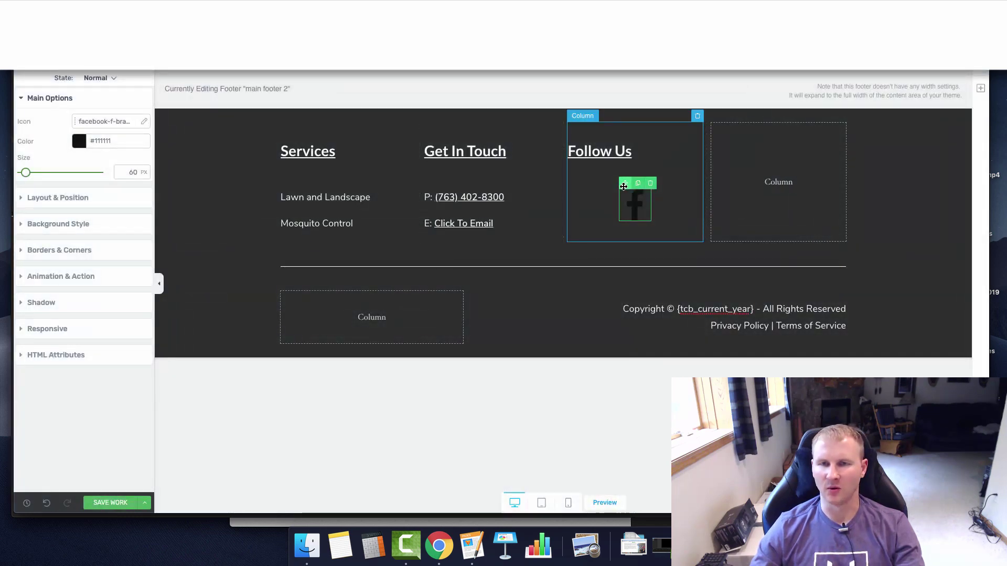
{"action": "left_click", "coordinate": [57, 198]}
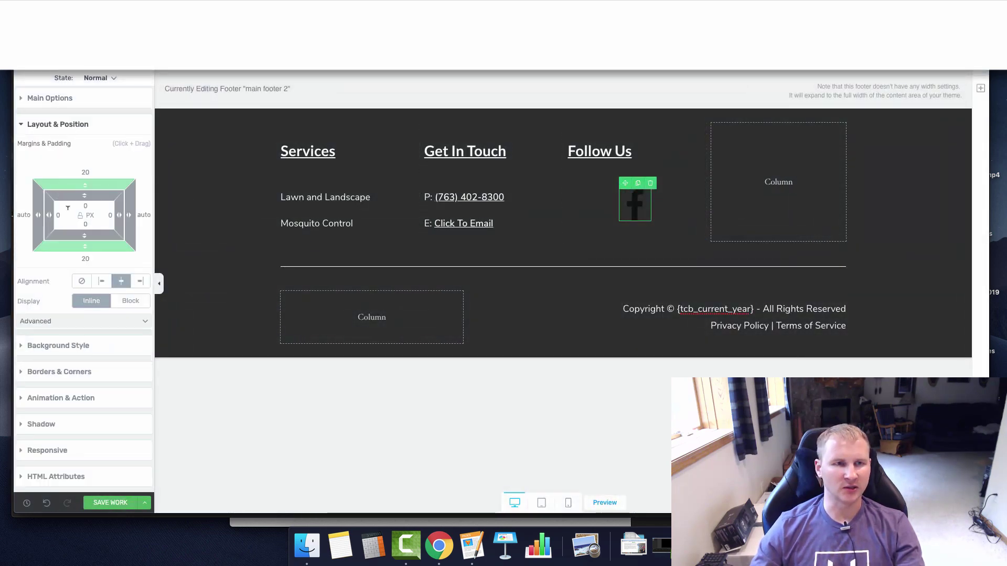
{"action": "left_click", "coordinate": [101, 281]}
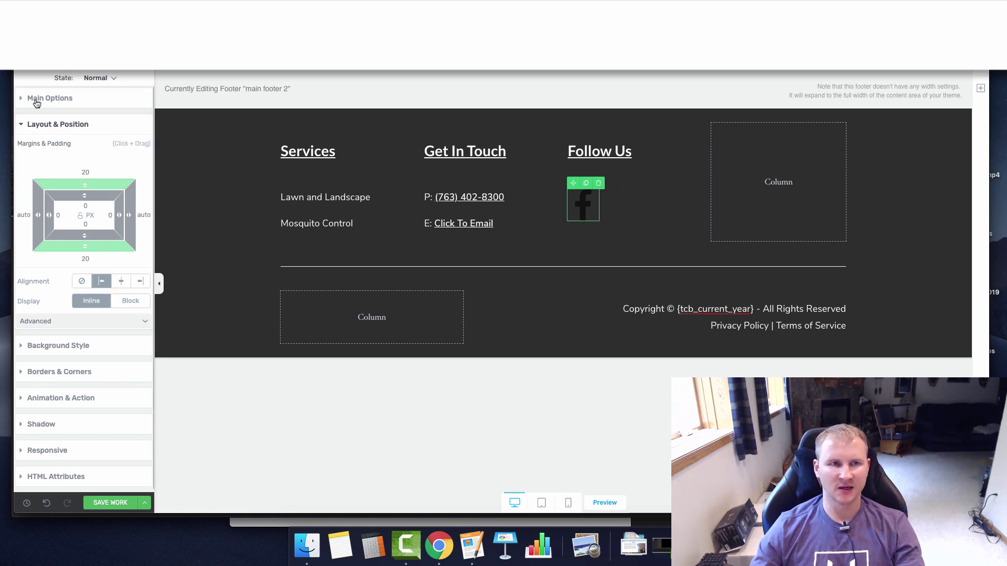
Step: Set the Facebook icon's colour to a vivid blue
{"action": "left_click", "coordinate": [50, 97]}
{"action": "left_click", "coordinate": [79, 141]}
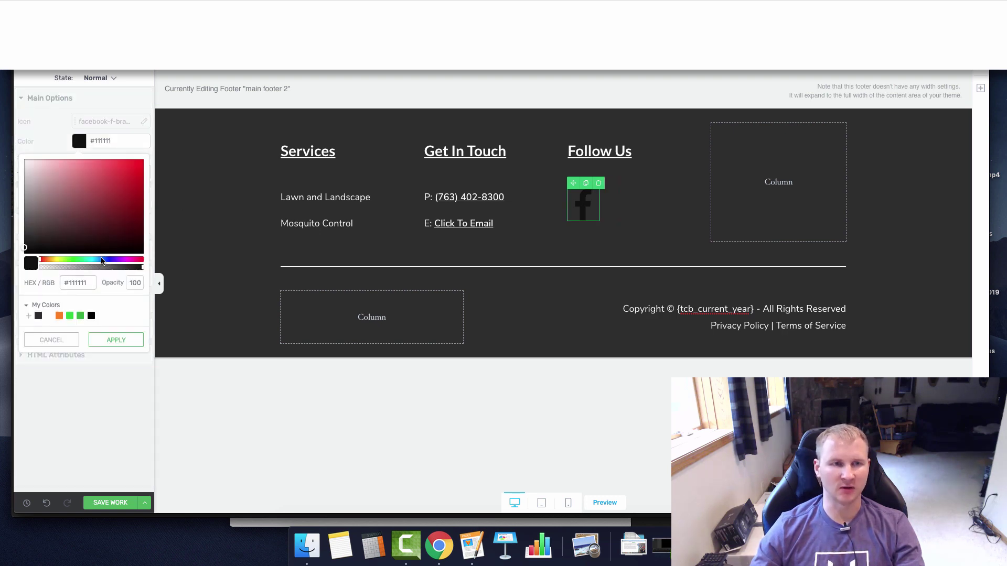
{"action": "left_click_drag", "start_coordinate": [103, 262], "coordinate": [111, 263]}
{"action": "left_click_drag", "start_coordinate": [129, 190], "coordinate": [154, 164]}
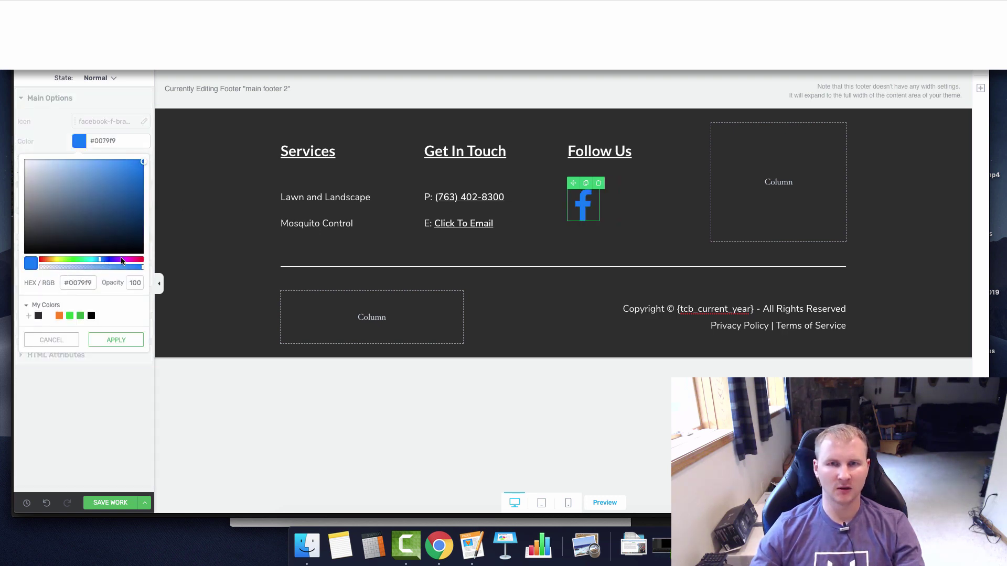
{"action": "left_click", "coordinate": [283, 446]}
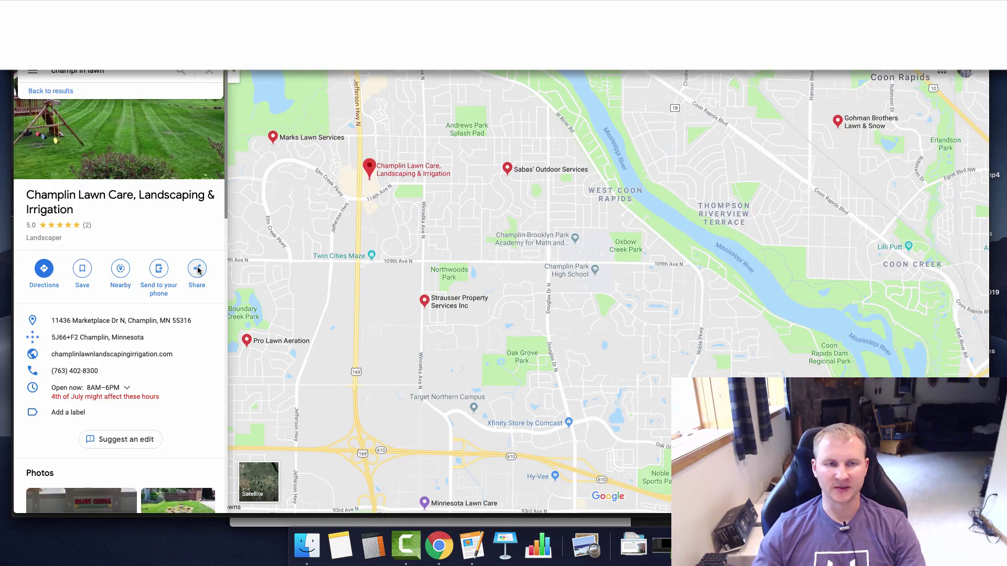
Step: Copy the listing's 'Embed a map' HTML code from the Share options
{"action": "left_click", "coordinate": [197, 269]}
{"action": "left_click", "coordinate": [466, 224]}
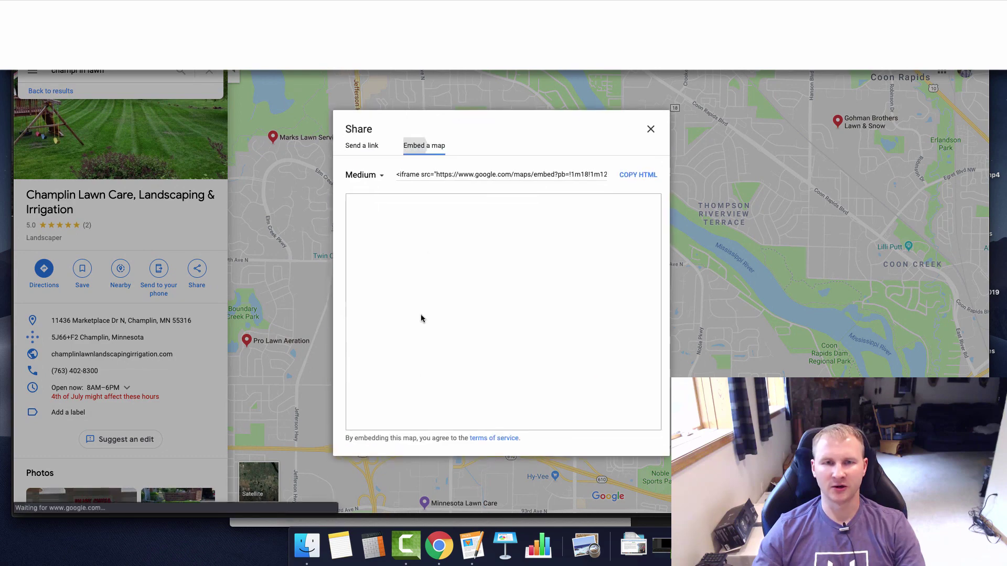
{"action": "left_click", "coordinate": [381, 179]}
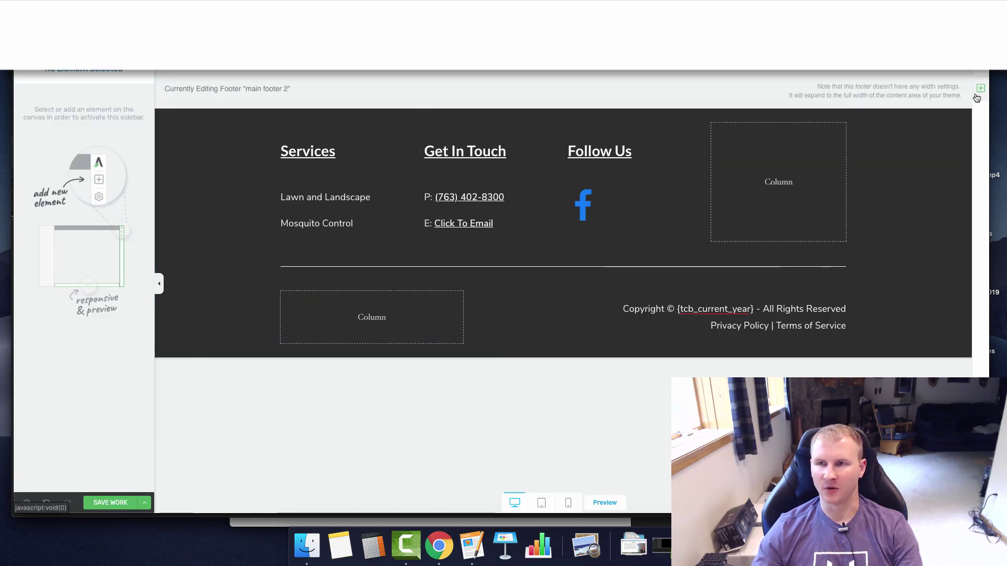
Step: Embed the Google map in the fourth column via Custom HTML and center it
{"action": "left_click", "coordinate": [978, 90]}
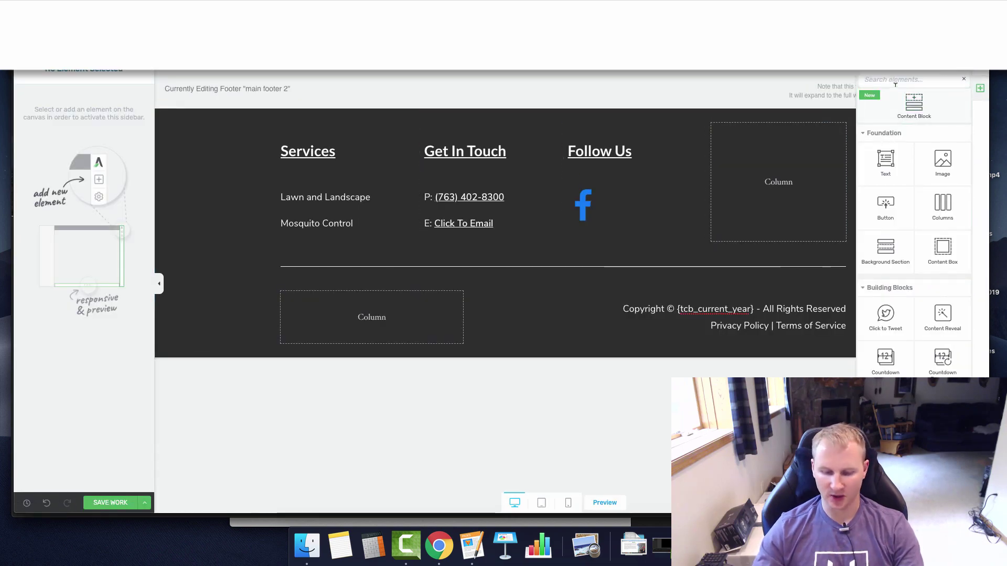
{"action": "type", "text": "htm"}
{"action": "left_click_drag", "start_coordinate": [885, 149], "coordinate": [777, 161]}
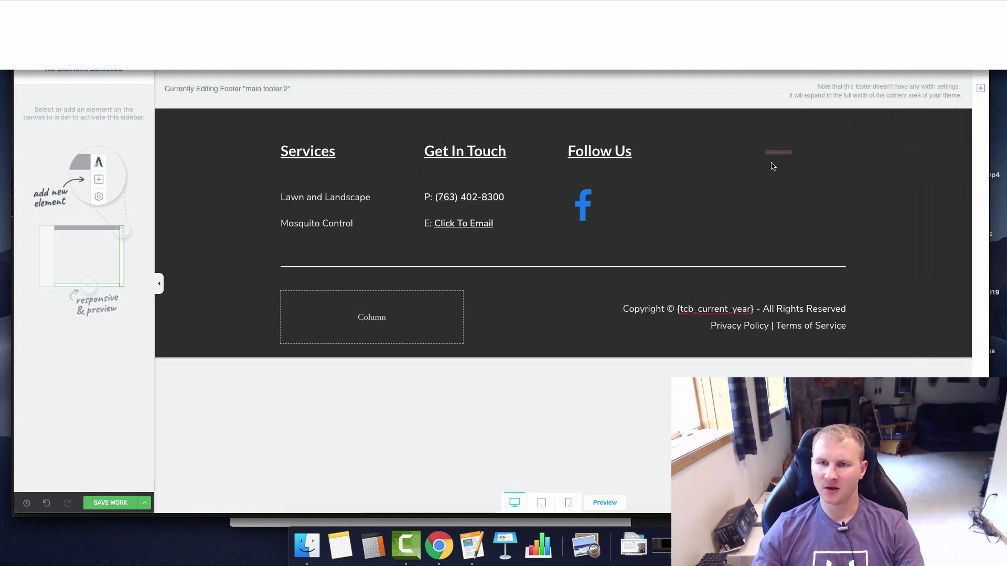
{"action": "key", "text": "super+v"}
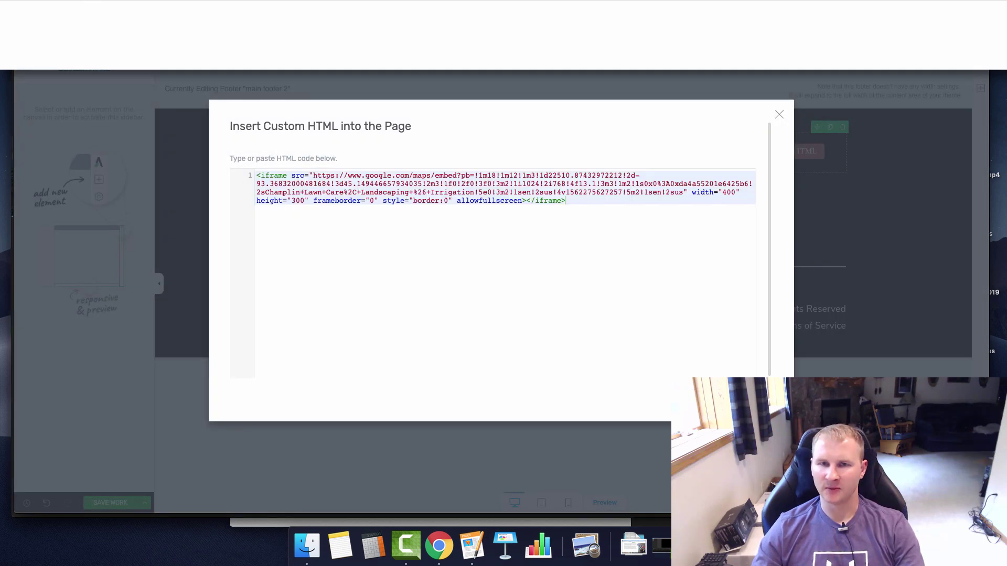
{"action": "left_click", "coordinate": [751, 401]}
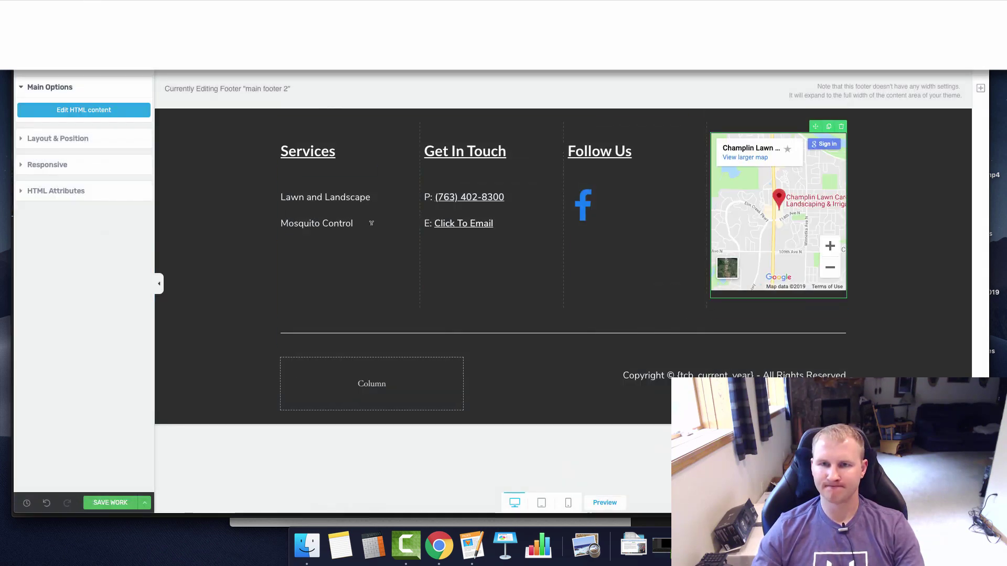
{"action": "left_click", "coordinate": [54, 138]}
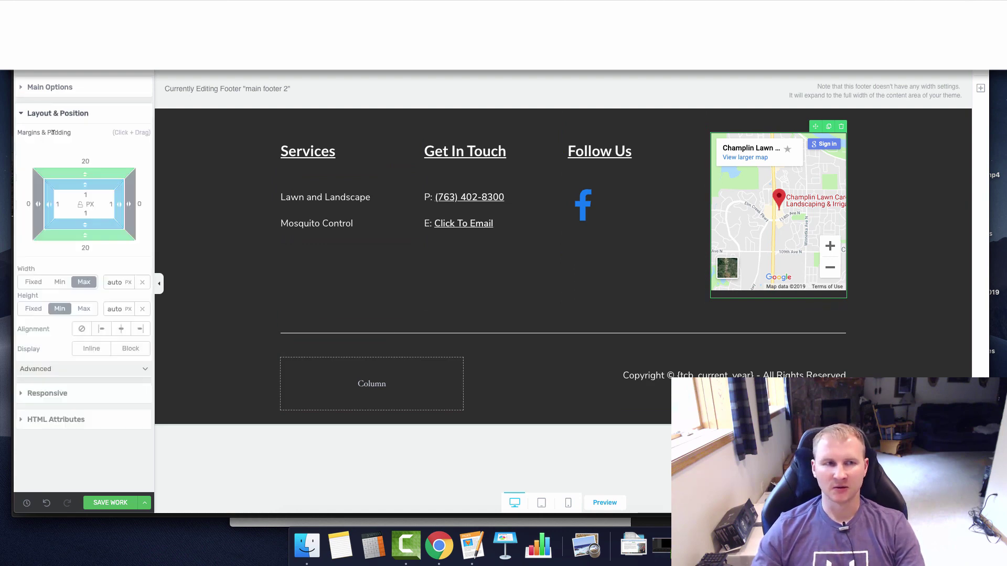
{"action": "left_click", "coordinate": [121, 331]}
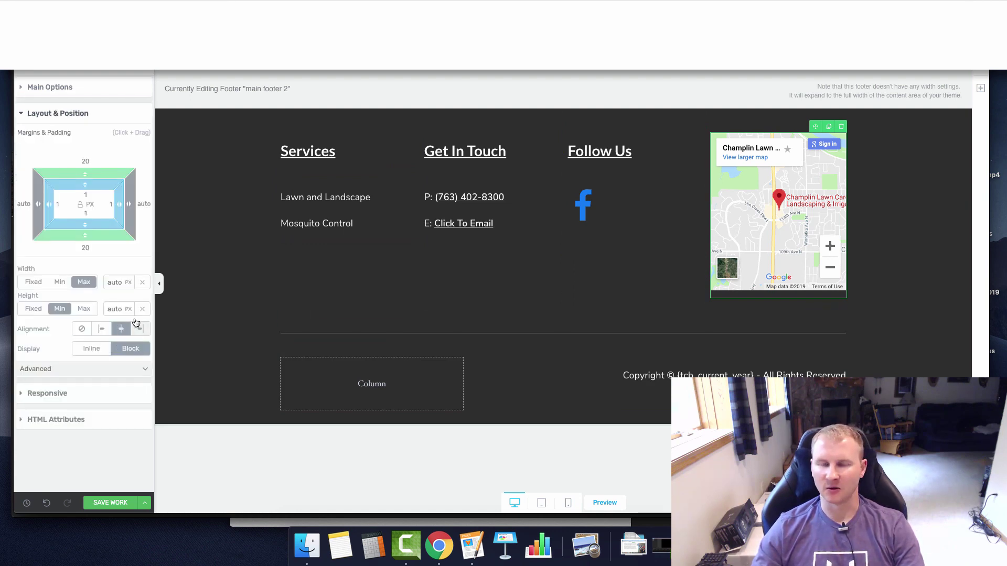
{"action": "left_click", "coordinate": [542, 502]}
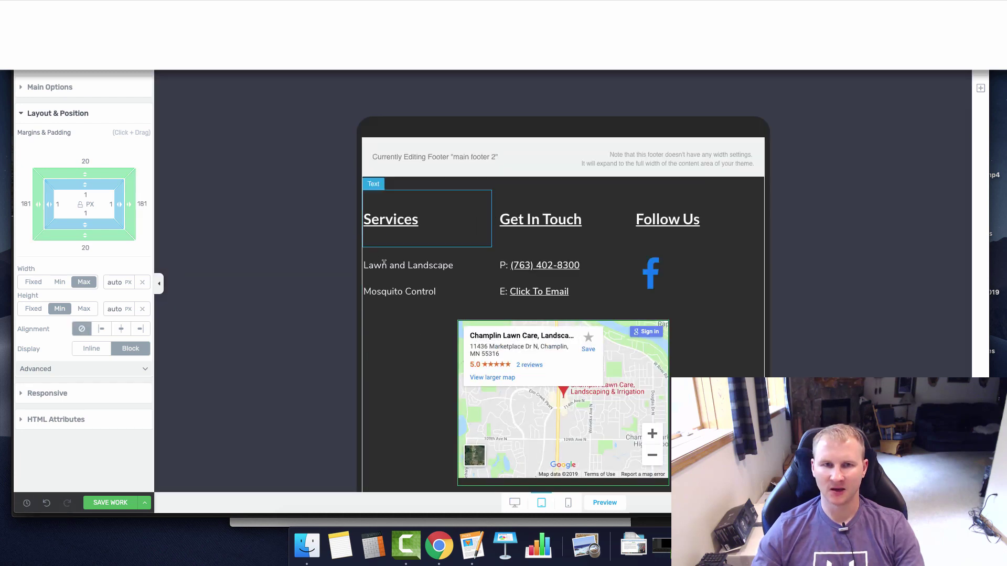
{"action": "scroll", "coordinate": [497, 418], "scroll_direction": "down", "scroll_amount": 5}
{"action": "left_click", "coordinate": [567, 501]}
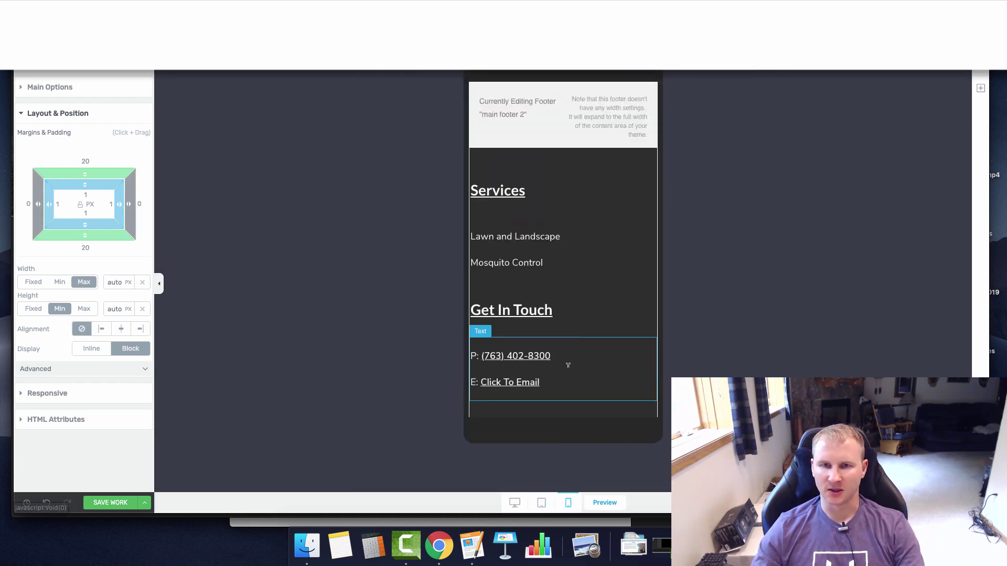
{"action": "scroll", "coordinate": [559, 330], "scroll_direction": "down", "scroll_amount": 2}
{"action": "scroll", "coordinate": [553, 317], "scroll_direction": "down", "scroll_amount": 3}
{"action": "scroll", "coordinate": [553, 316], "scroll_direction": "down", "scroll_amount": 2}
{"action": "scroll", "coordinate": [553, 315], "scroll_direction": "up", "scroll_amount": 6}
{"action": "left_click", "coordinate": [515, 502]}
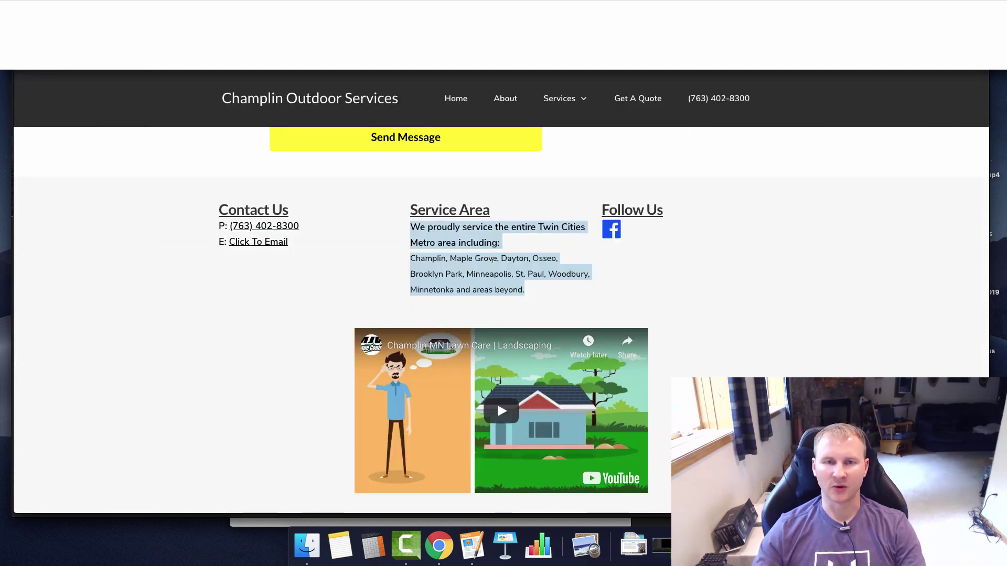
{"action": "left_click", "coordinate": [540, 295]}
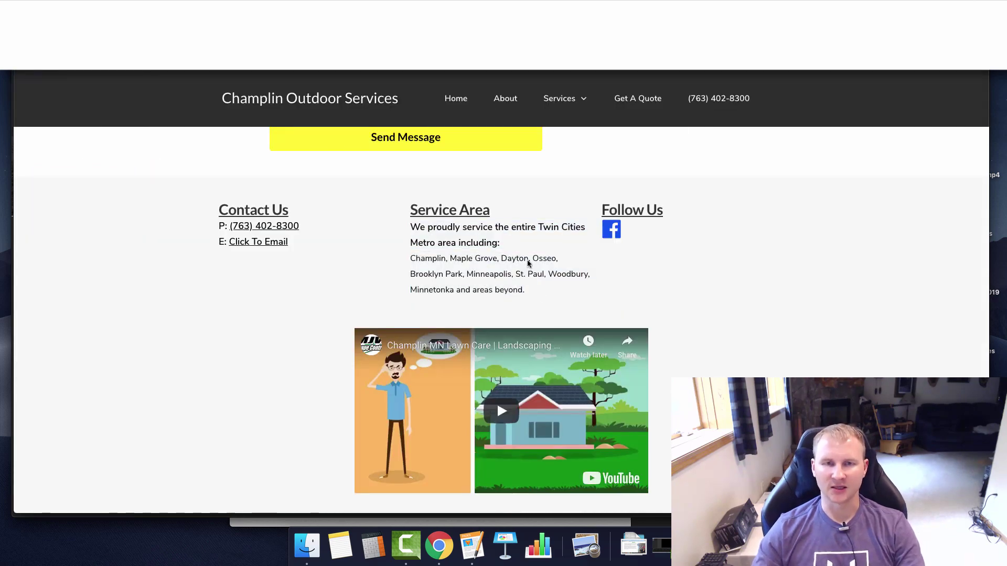
{"action": "scroll", "coordinate": [406, 213], "scroll_direction": "up", "scroll_amount": 1}
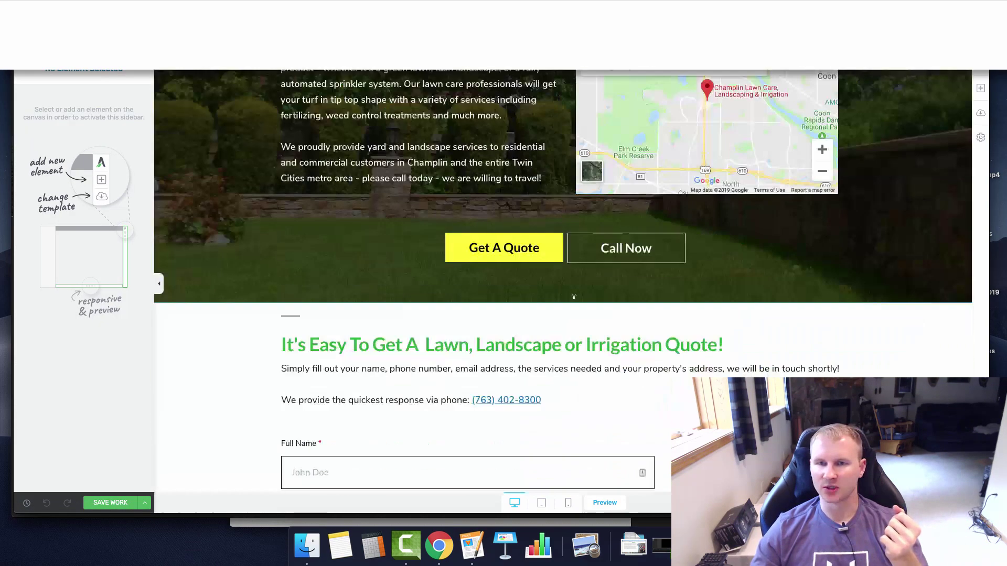
{"action": "scroll", "coordinate": [618, 295], "scroll_direction": "down", "scroll_amount": 5}
{"action": "scroll", "coordinate": [813, 218], "scroll_direction": "down", "scroll_amount": 5}
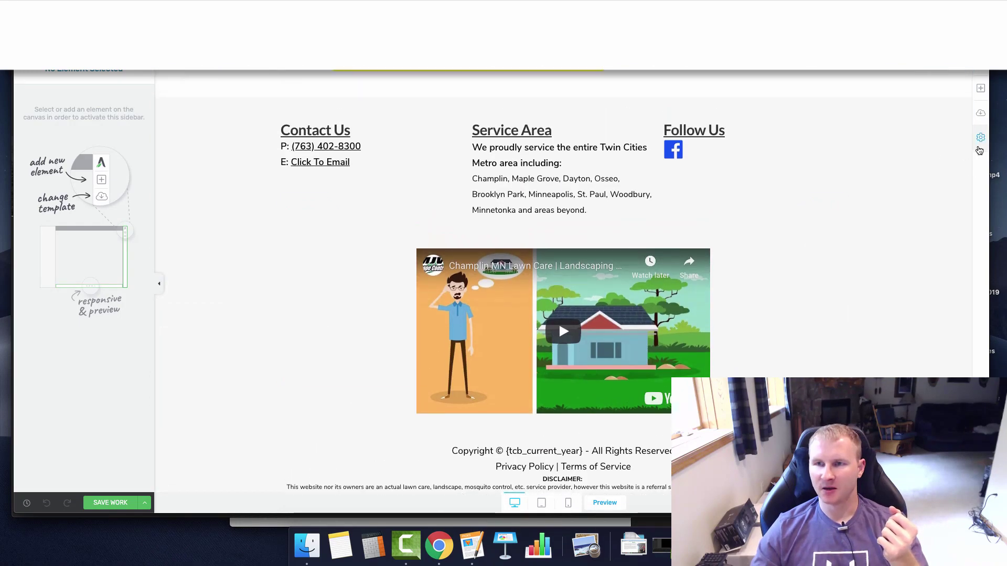
Step: Insert the saved 'main footer 2' through Landing Page Settings > Footer
{"action": "left_click", "coordinate": [980, 139]}
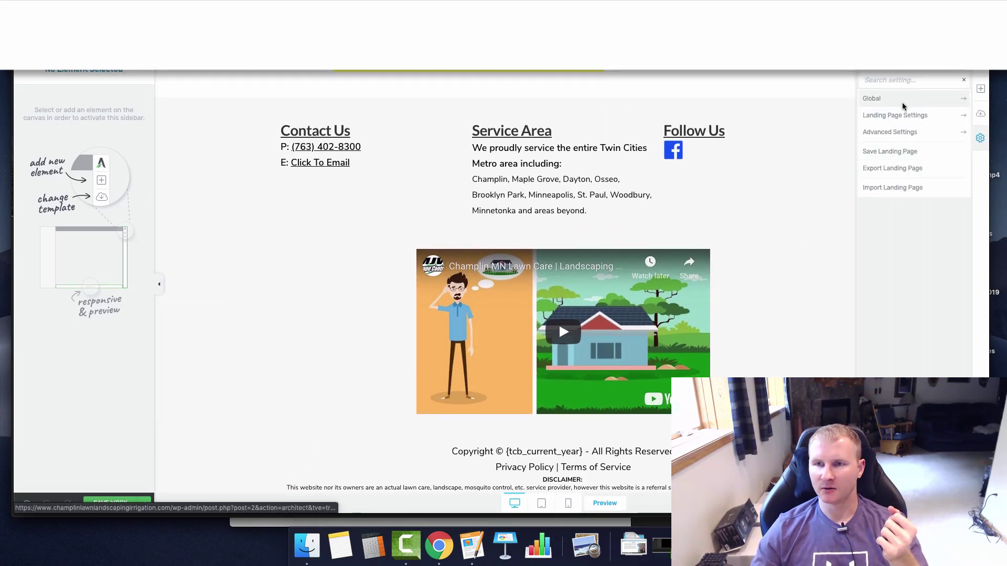
{"action": "left_click", "coordinate": [896, 115]}
{"action": "left_click", "coordinate": [894, 186]}
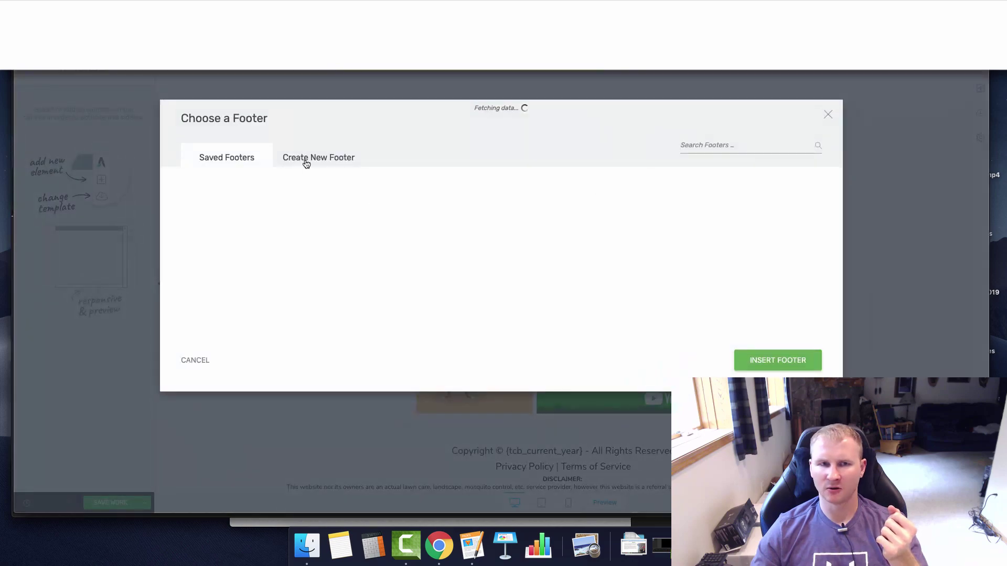
{"action": "left_click", "coordinate": [602, 206]}
{"action": "left_click", "coordinate": [773, 357]}
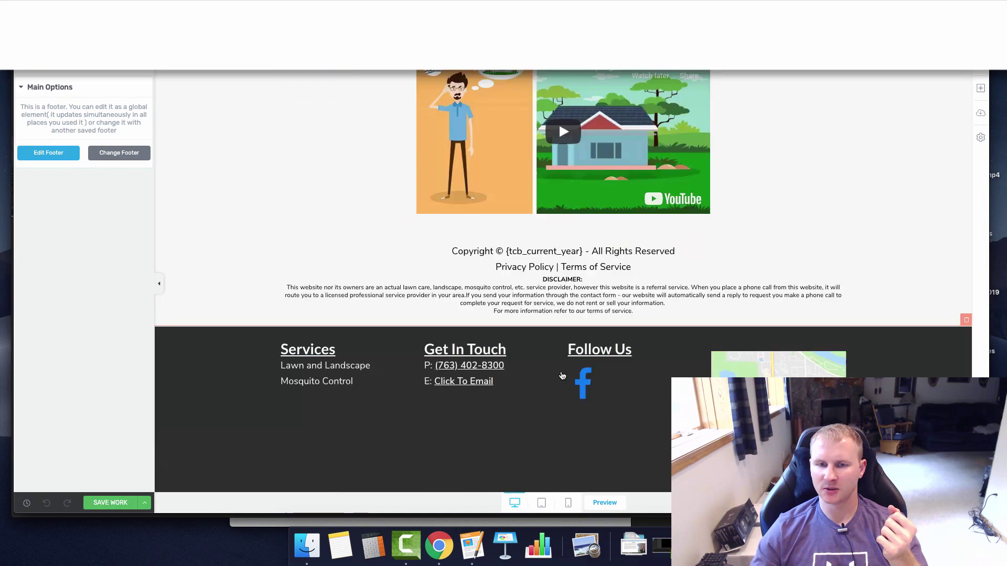
{"action": "scroll", "coordinate": [456, 375], "scroll_direction": "up", "scroll_amount": 3}
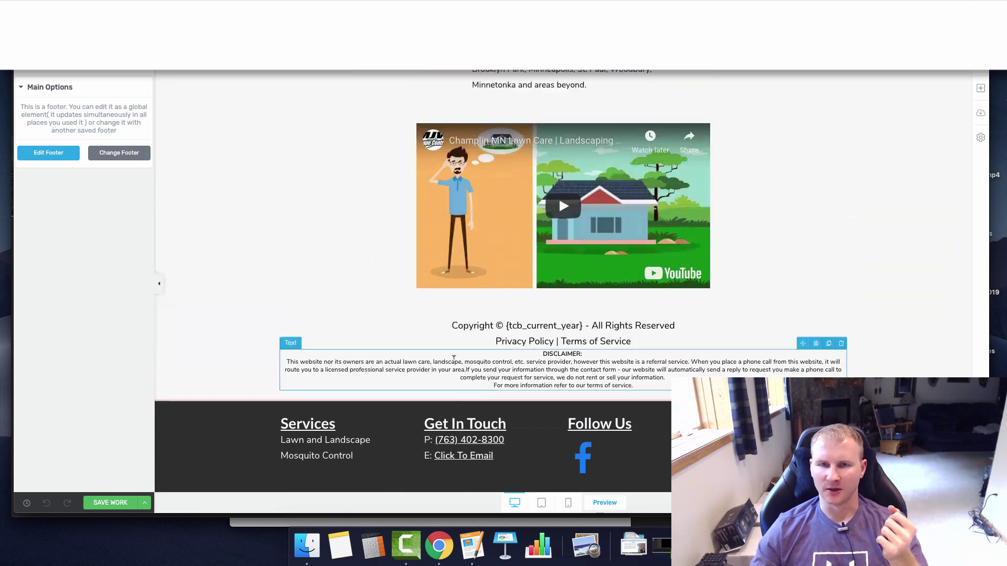
{"action": "scroll", "coordinate": [415, 241], "scroll_direction": "up", "scroll_amount": 3}
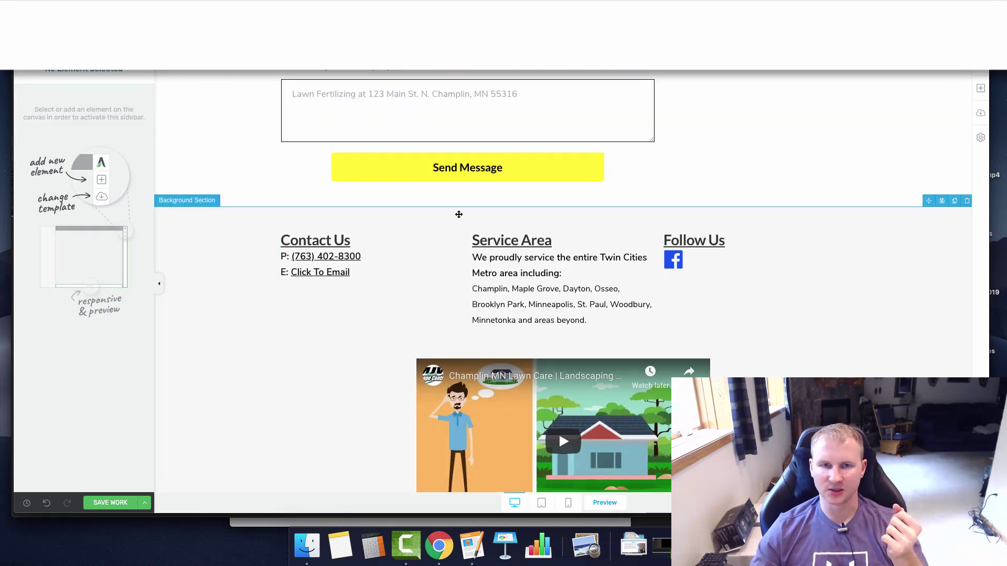
Step: Delete the Contact Us and Follow Us elements along with their columns
{"action": "left_click", "coordinate": [459, 230]}
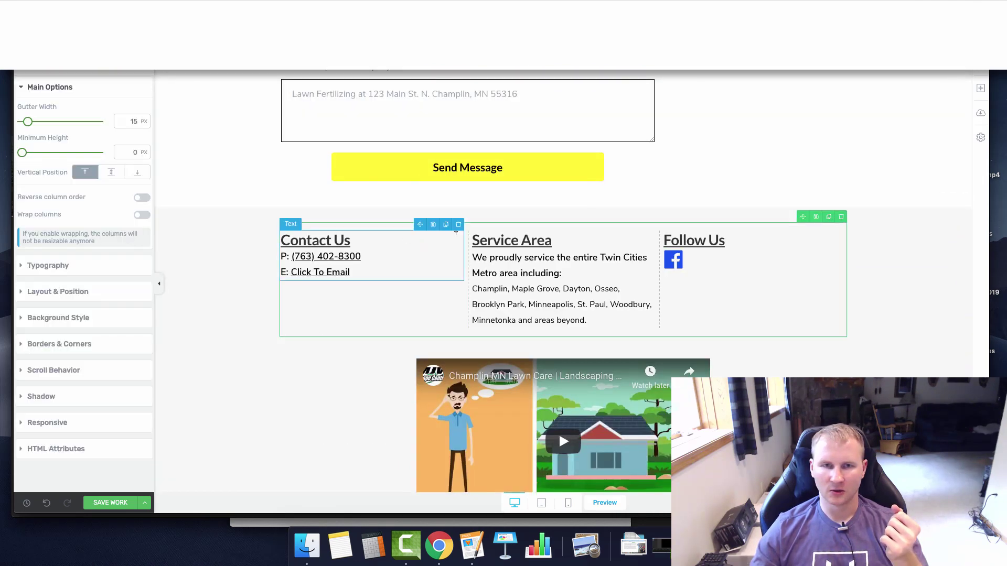
{"action": "left_click", "coordinate": [460, 229]}
{"action": "left_click", "coordinate": [459, 226]}
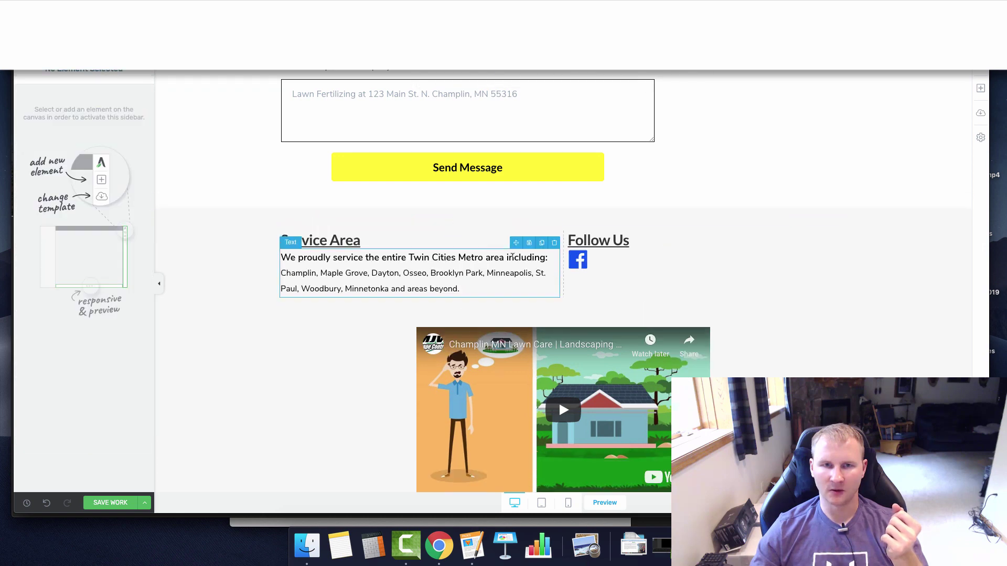
{"action": "left_click", "coordinate": [648, 239]}
{"action": "left_click", "coordinate": [845, 225]}
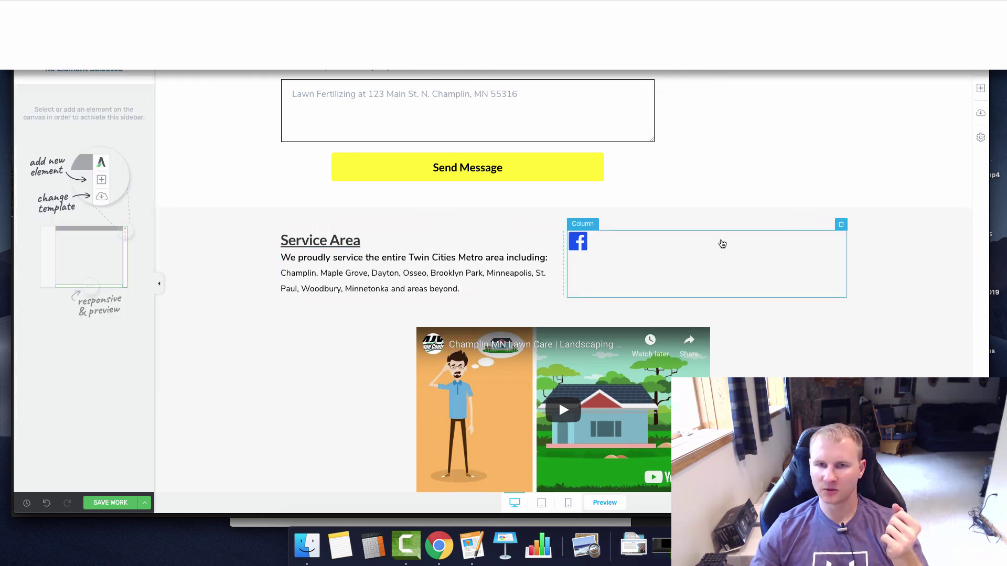
{"action": "left_click", "coordinate": [840, 226]}
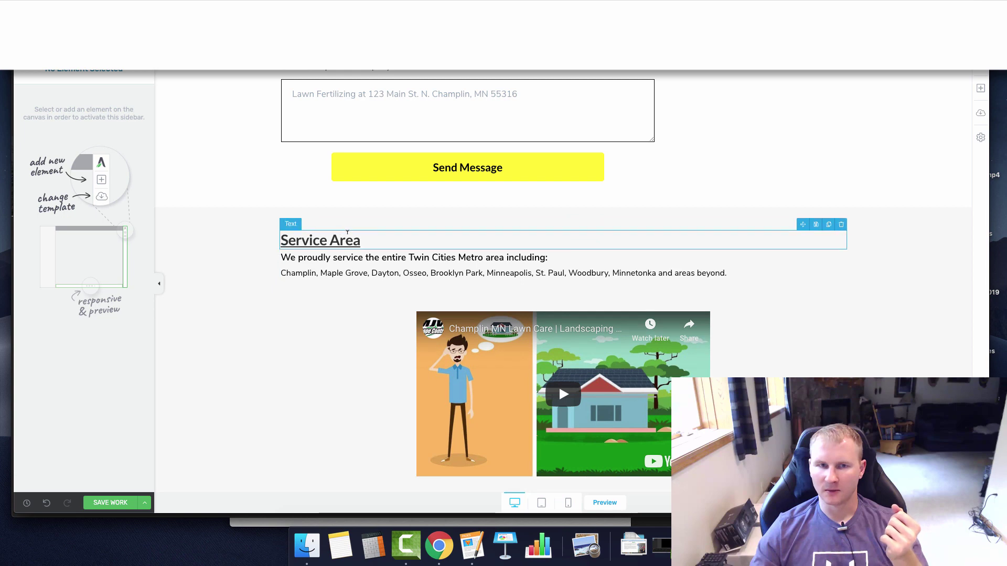
Step: Remove the hero map column, paste the service-area list into the hero paragraph, and save
{"action": "left_click", "coordinate": [277, 258]}
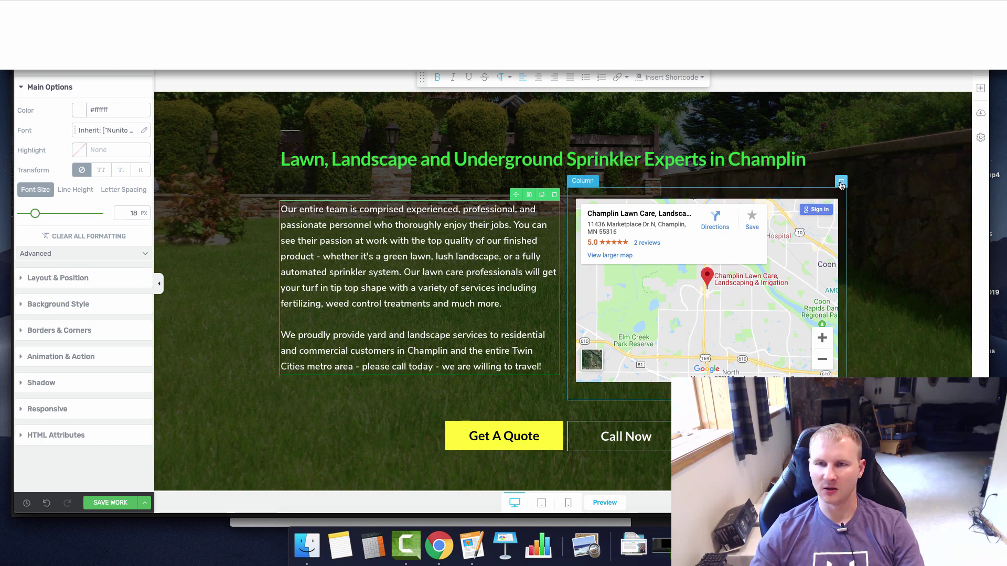
{"action": "left_click", "coordinate": [840, 183]}
{"action": "left_click", "coordinate": [567, 289]}
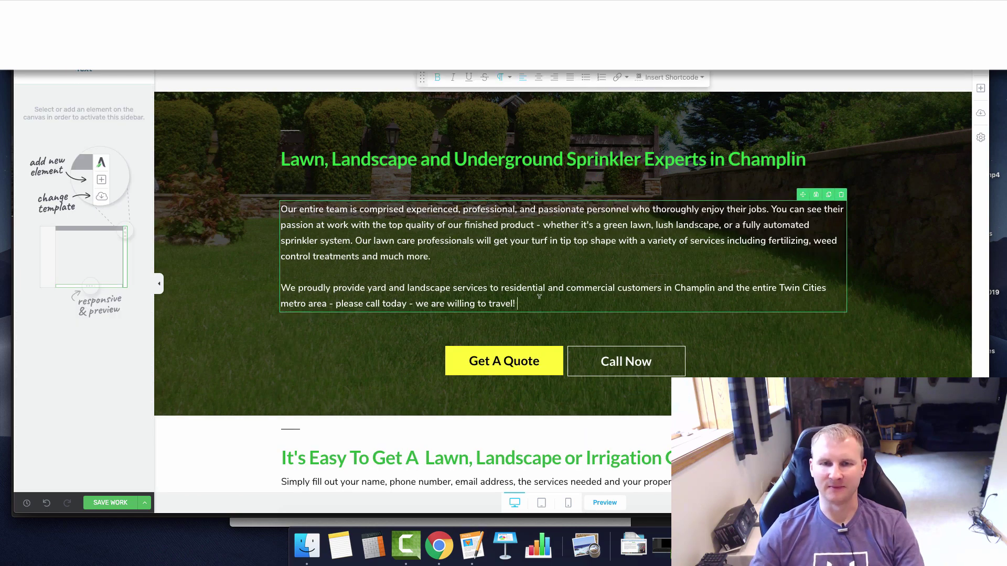
{"action": "key", "text": "ctrl+v"}
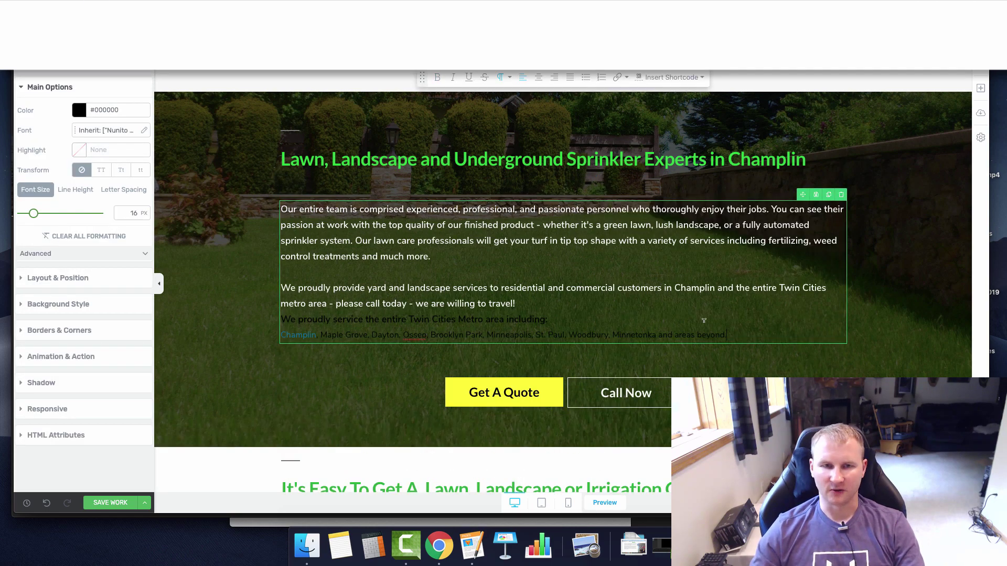
{"action": "left_click_drag", "start_coordinate": [742, 332], "coordinate": [236, 321]}
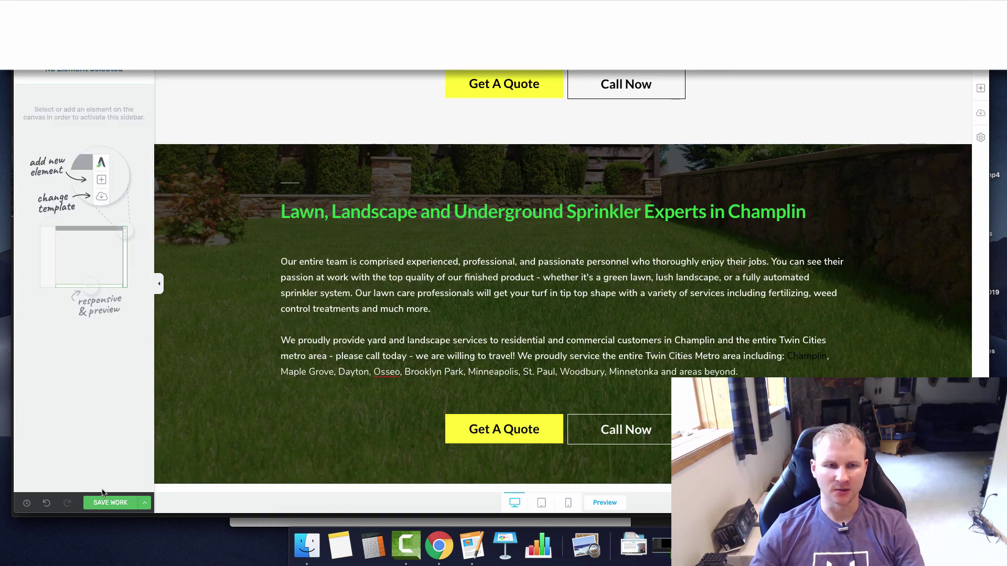
{"action": "left_click", "coordinate": [103, 503]}
{"action": "scroll", "coordinate": [456, 304], "scroll_direction": "down", "scroll_amount": 1}
{"action": "scroll", "coordinate": [457, 304], "scroll_direction": "down", "scroll_amount": 7}
{"action": "scroll", "coordinate": [457, 304], "scroll_direction": "down", "scroll_amount": 5}
Step: Open the saved landing page in the live view
{"action": "left_click", "coordinate": [604, 501]}
{"action": "scroll", "coordinate": [504, 441], "scroll_direction": "down", "scroll_amount": 2}
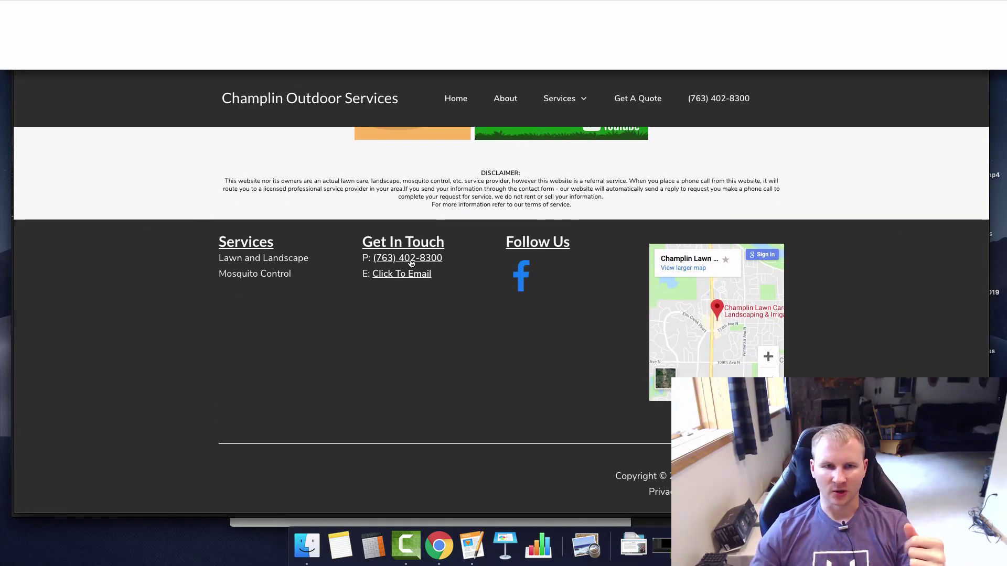
{"action": "scroll", "coordinate": [316, 197], "scroll_direction": "up", "scroll_amount": 3}
{"action": "scroll", "coordinate": [321, 217], "scroll_direction": "up", "scroll_amount": 3}
{"action": "scroll", "coordinate": [320, 217], "scroll_direction": "down", "scroll_amount": 3}
{"action": "scroll", "coordinate": [321, 218], "scroll_direction": "up", "scroll_amount": 5}
{"action": "scroll", "coordinate": [315, 236], "scroll_direction": "up", "scroll_amount": 1}
{"action": "scroll", "coordinate": [297, 367], "scroll_direction": "down", "scroll_amount": 4}
{"action": "scroll", "coordinate": [316, 378], "scroll_direction": "down", "scroll_amount": 1}
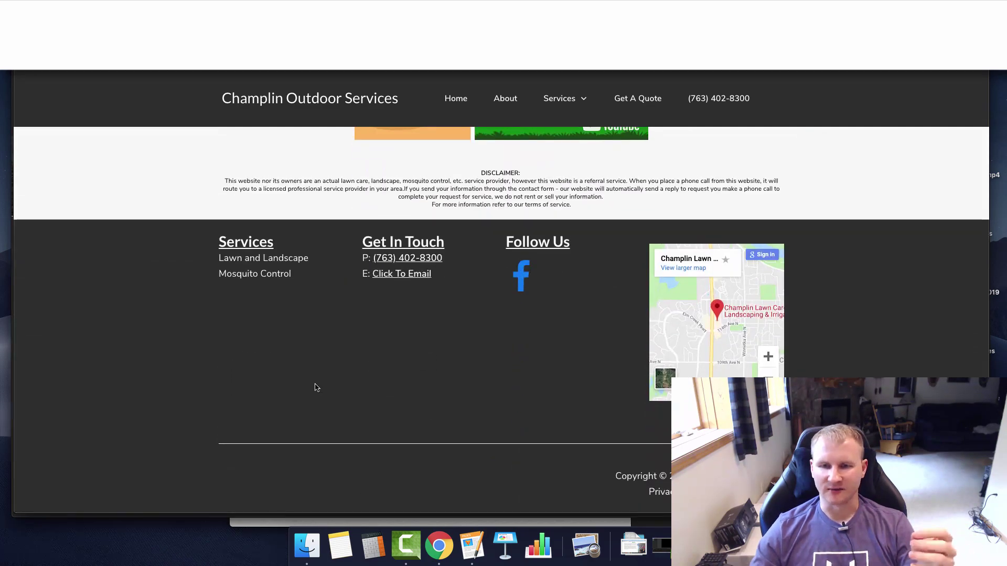
{"action": "scroll", "coordinate": [554, 388], "scroll_direction": "up", "scroll_amount": 10}
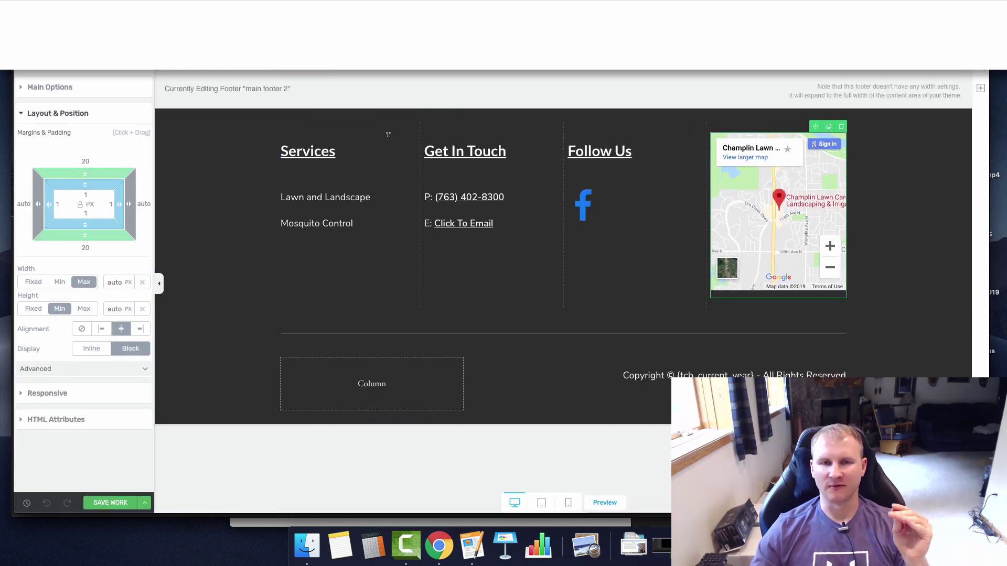
Step: Browse the Add Element list, then select the footer's phone/email and Services text
{"action": "left_click", "coordinate": [981, 88]}
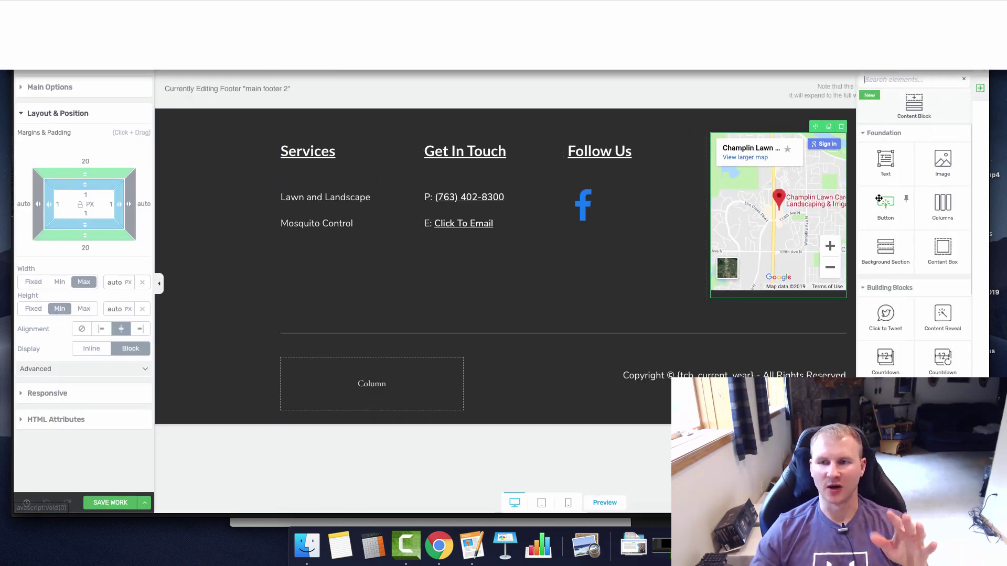
{"action": "scroll", "coordinate": [915, 252], "scroll_direction": "down", "scroll_amount": 5}
{"action": "scroll", "coordinate": [915, 253], "scroll_direction": "down", "scroll_amount": 5}
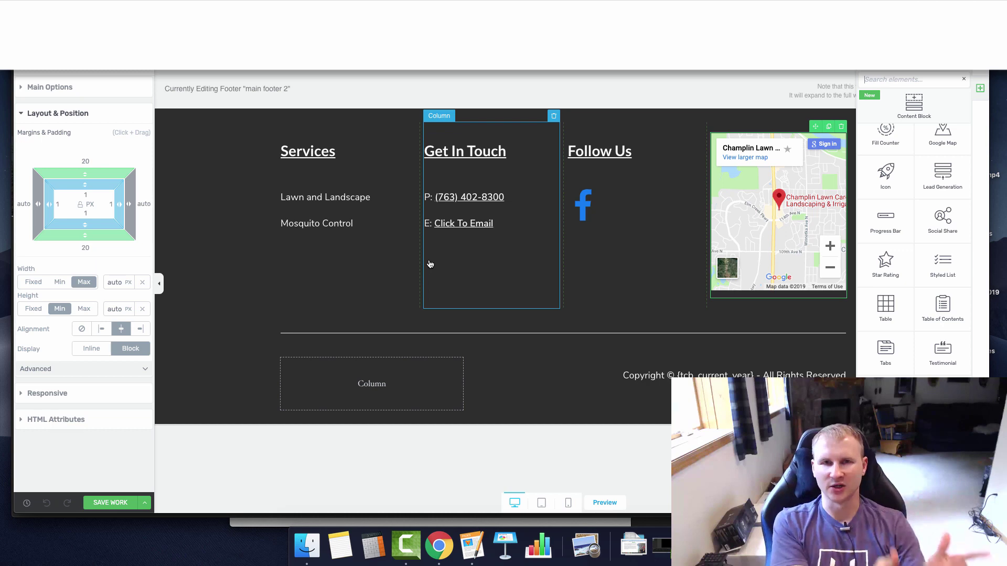
{"action": "left_click", "coordinate": [460, 232]}
{"action": "left_click", "coordinate": [347, 208]}
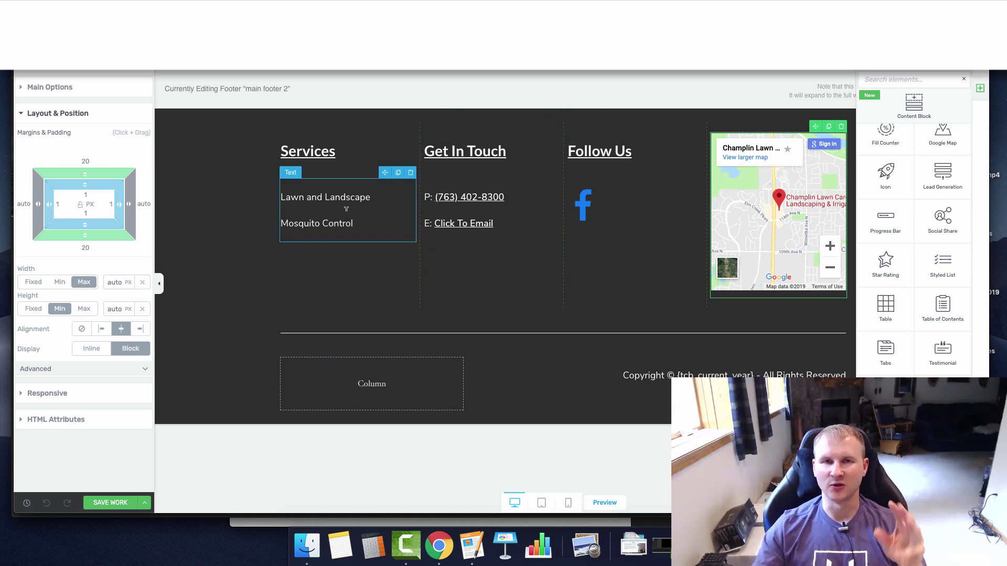